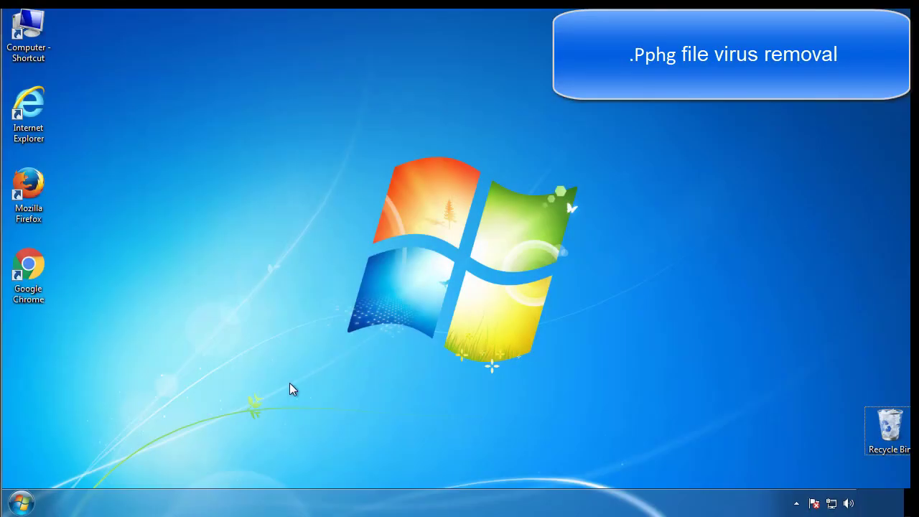
- Enable Minimal Safe boot in msconfig's Boot settings and restart the computer
left_click(21, 503)
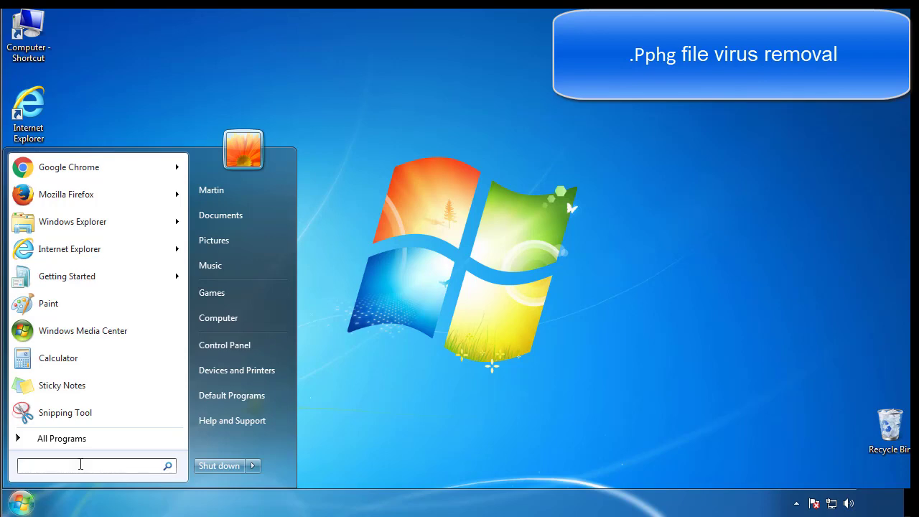
type("mscon")
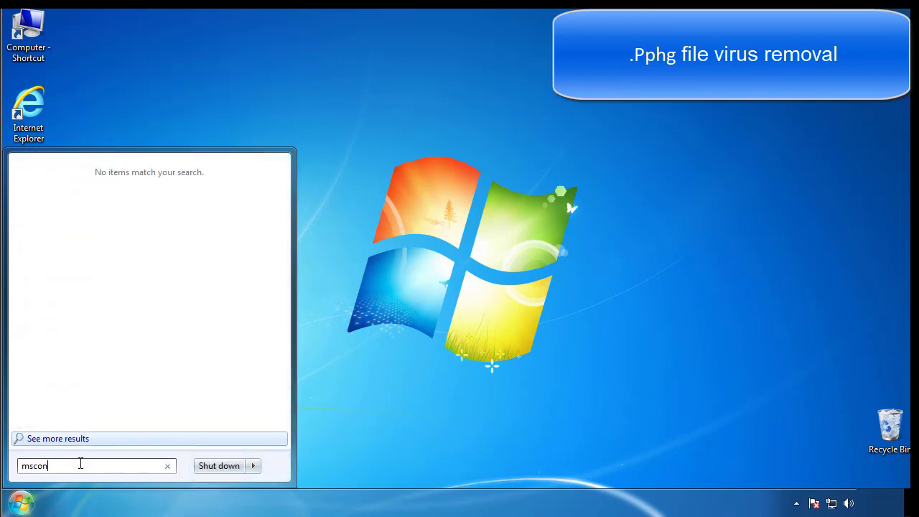
type("fig")
key("Return")
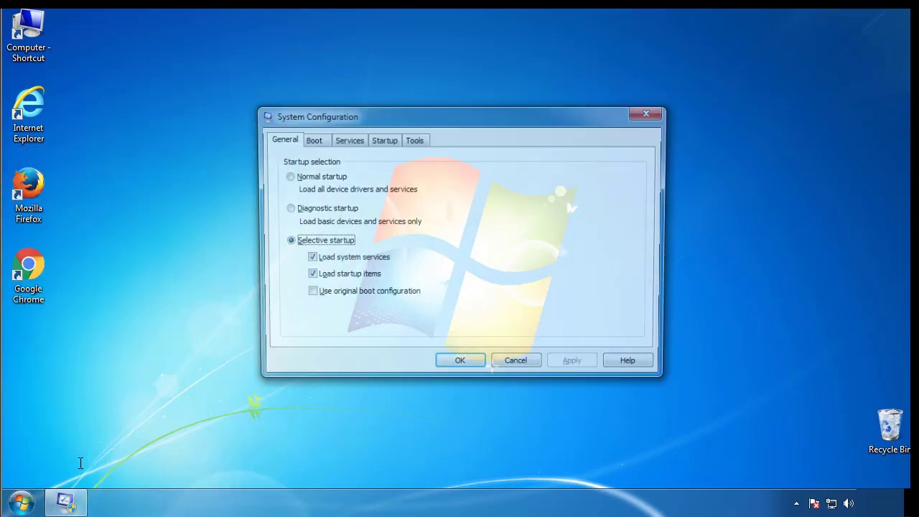
left_click(311, 140)
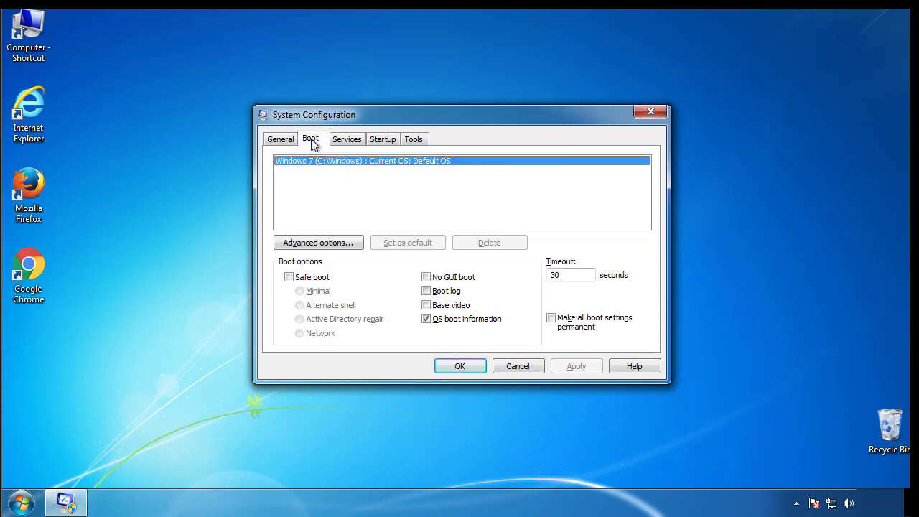
left_click(289, 277)
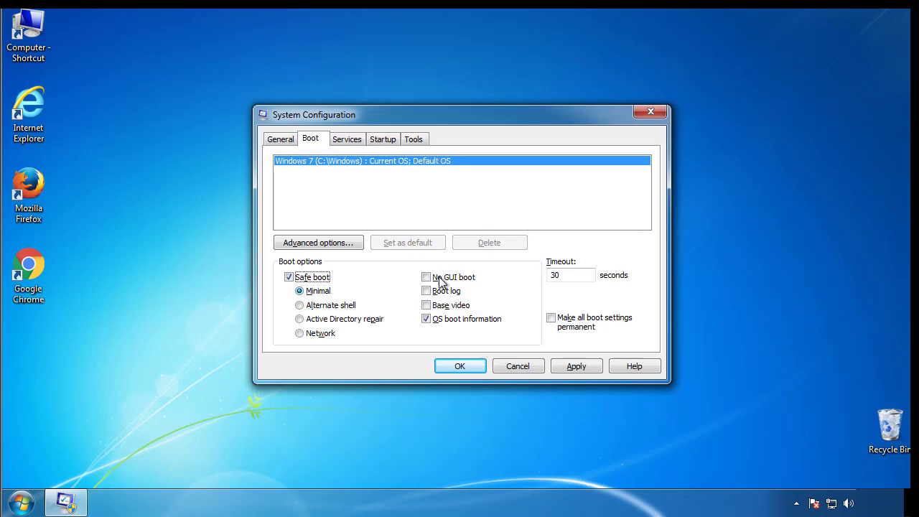
left_click(473, 368)
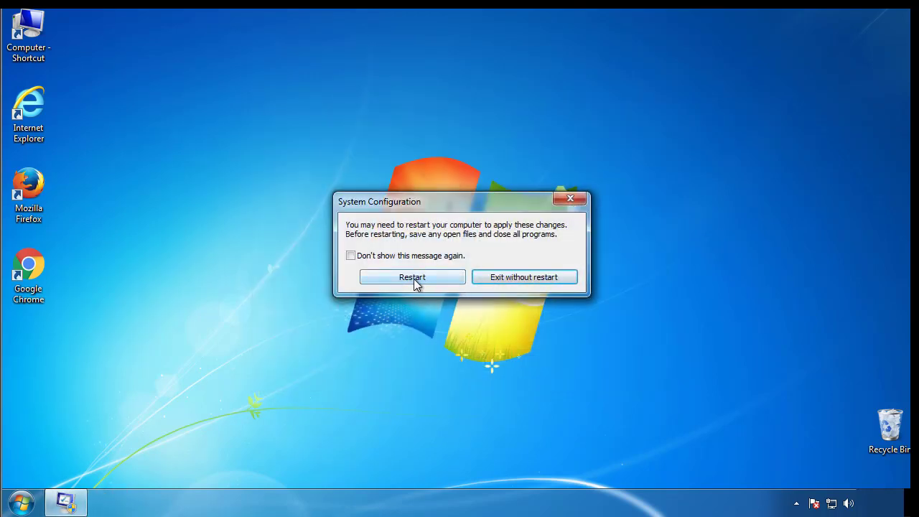
left_click(416, 280)
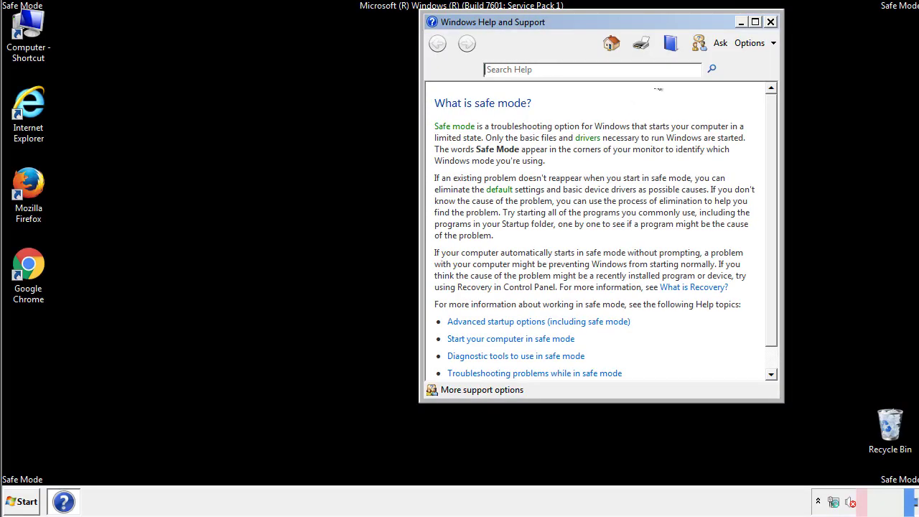
- Close the Safe Mode help and set Folder Options to show hidden files, folders and drives
left_click(770, 22)
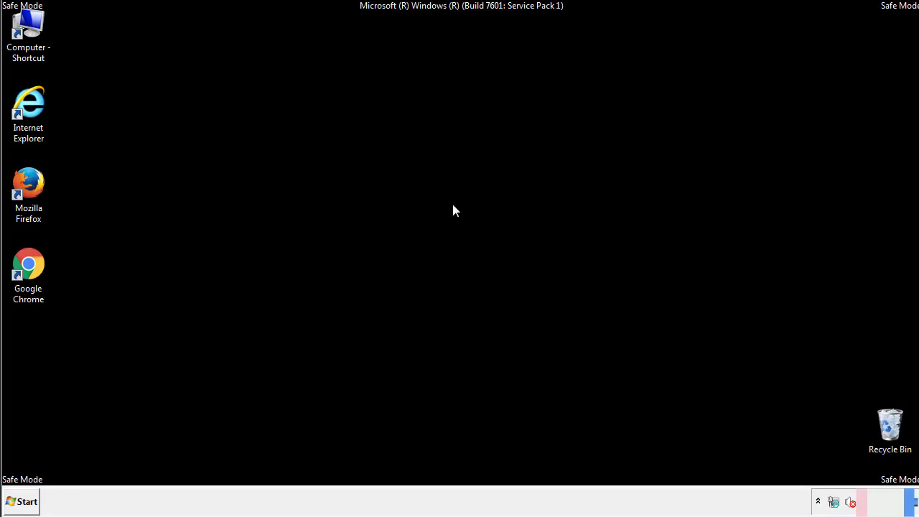
left_click(29, 501)
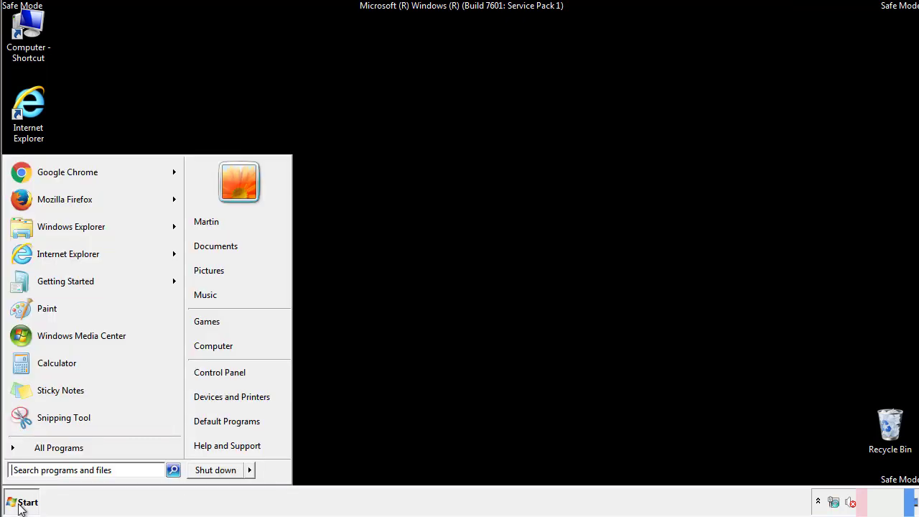
left_click(230, 371)
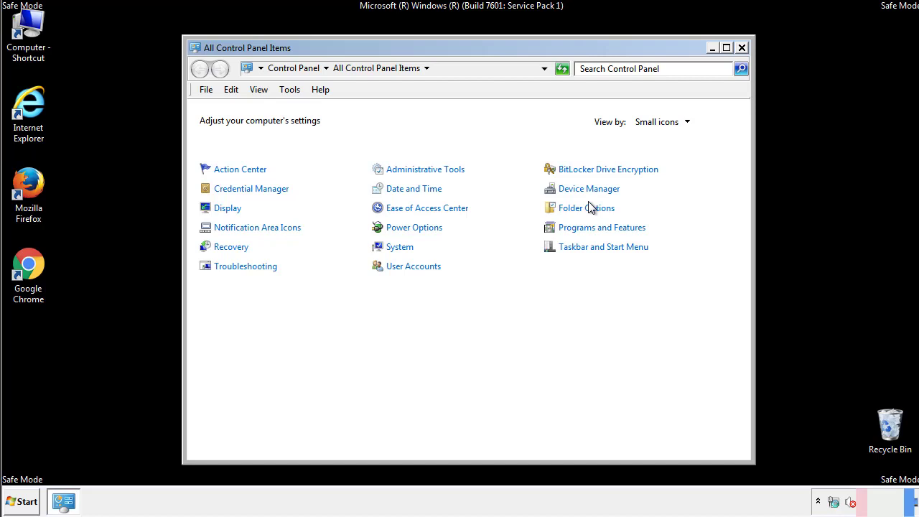
left_click(589, 210)
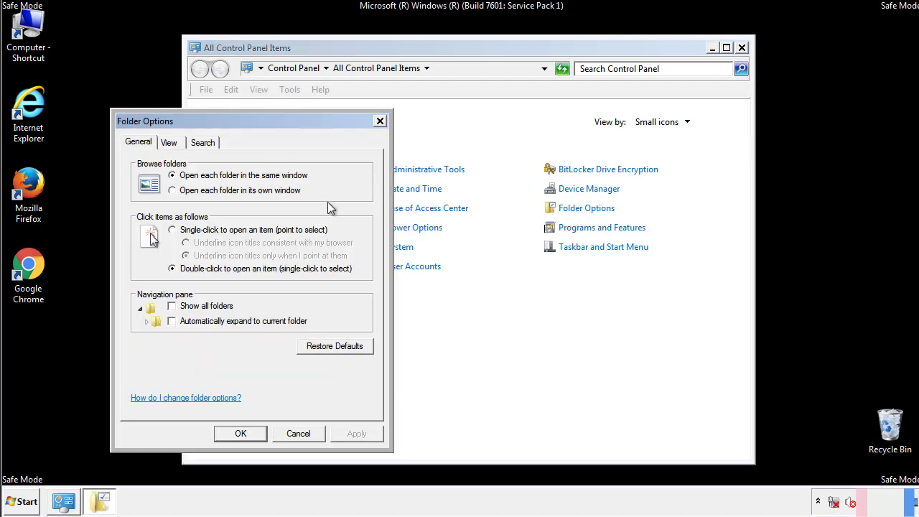
left_click(170, 145)
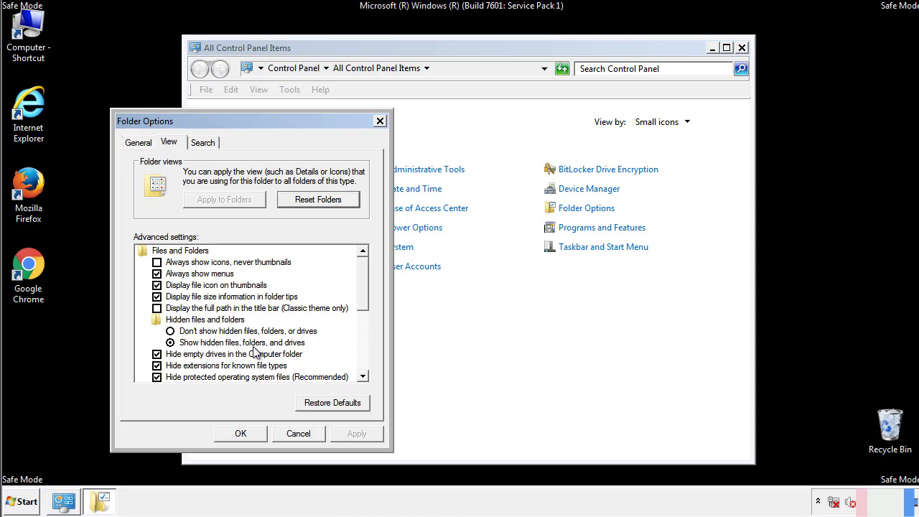
left_click(248, 432)
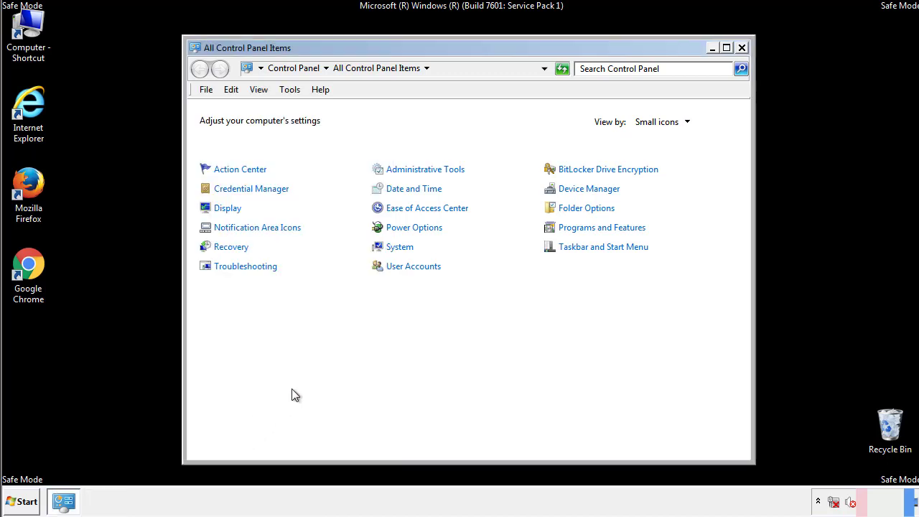
left_click(742, 48)
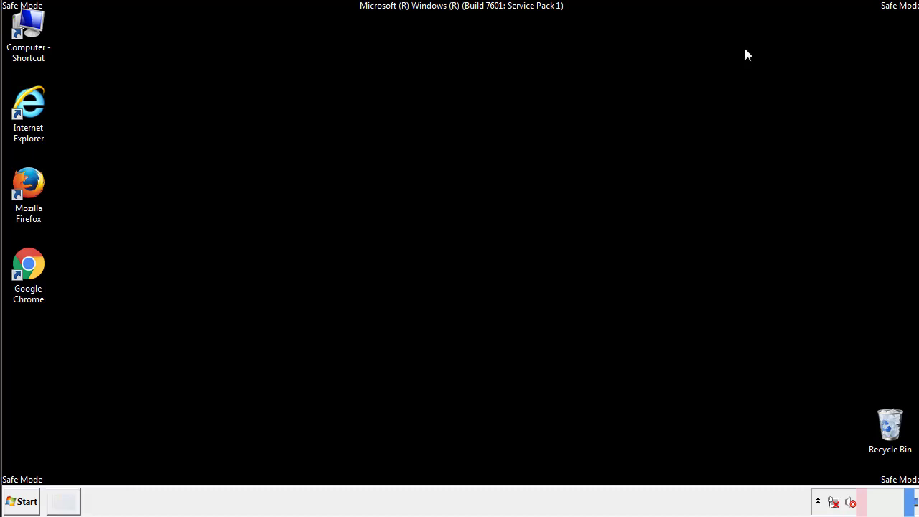
- Browse from Computer into C:\Windows and scroll down to System32
double_click(29, 29)
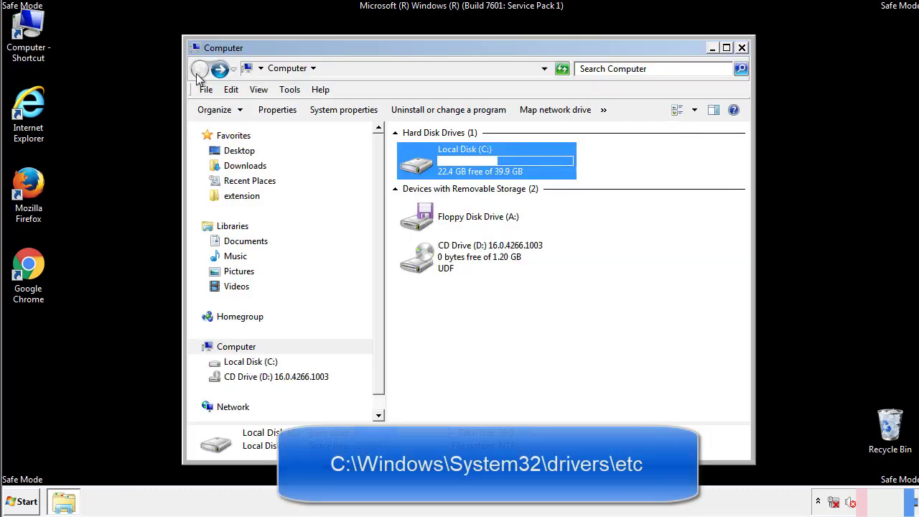
double_click(421, 165)
left_click(419, 265)
double_click(420, 265)
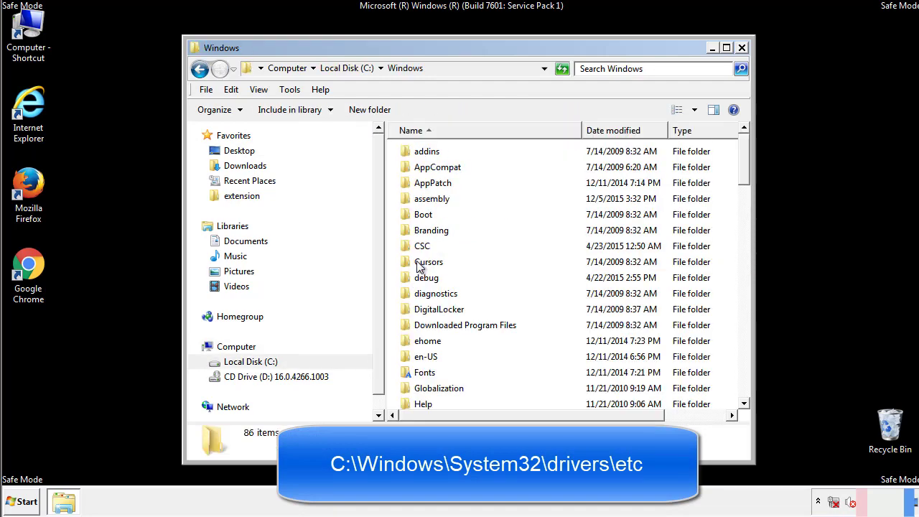
scroll(422, 325, "down", 2)
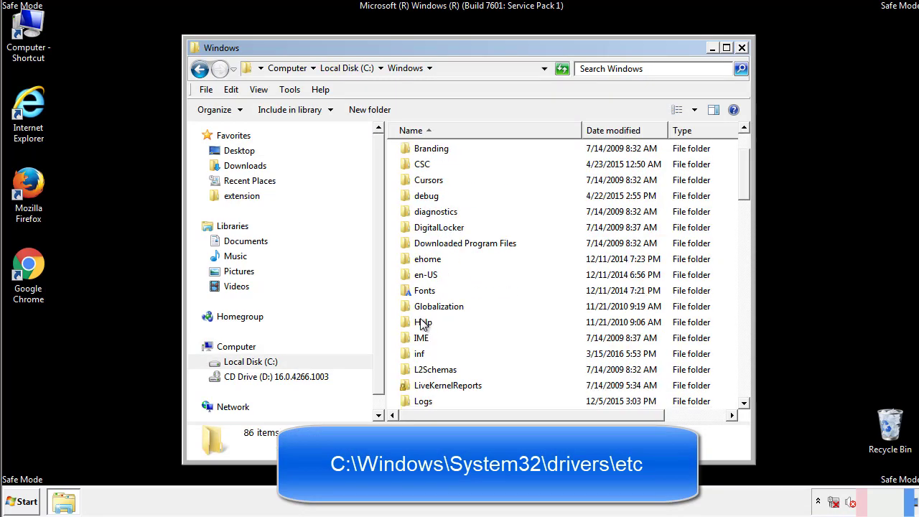
scroll(422, 325, "down", 2)
scroll(422, 325, "down", 2)
scroll(423, 325, "down", 3)
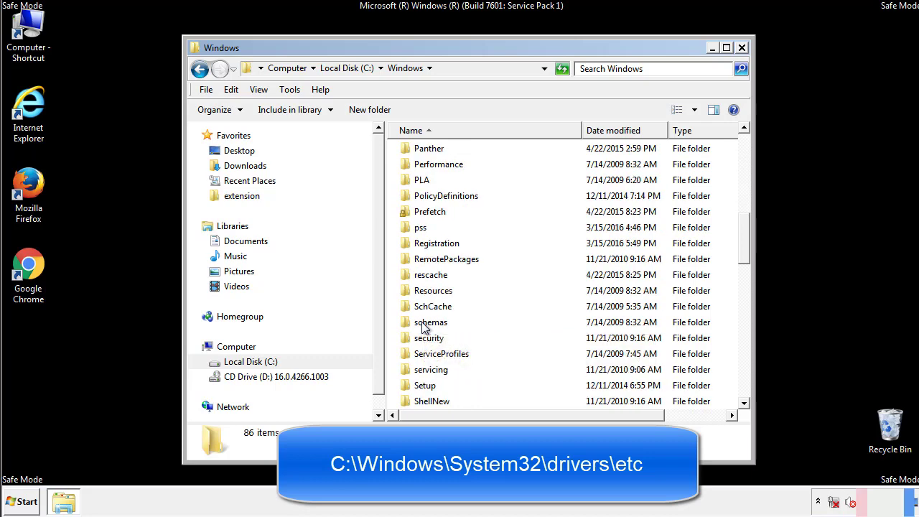
scroll(423, 325, "down", 2)
- Go through System32\drivers\etc and open the hosts file with Notepad
double_click(433, 371)
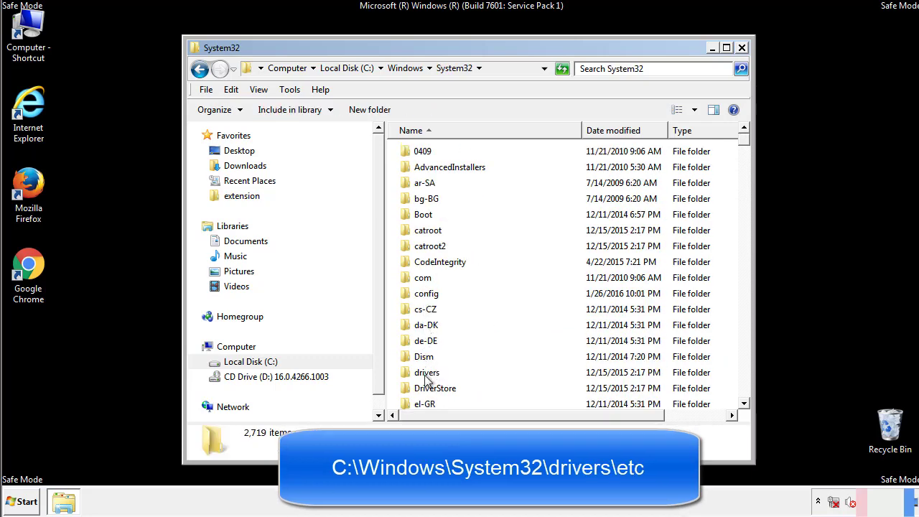
double_click(427, 374)
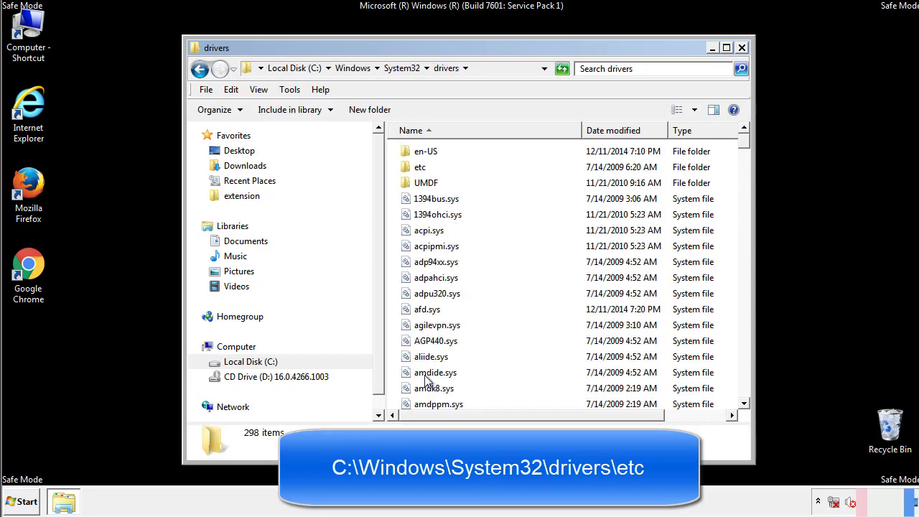
double_click(413, 171)
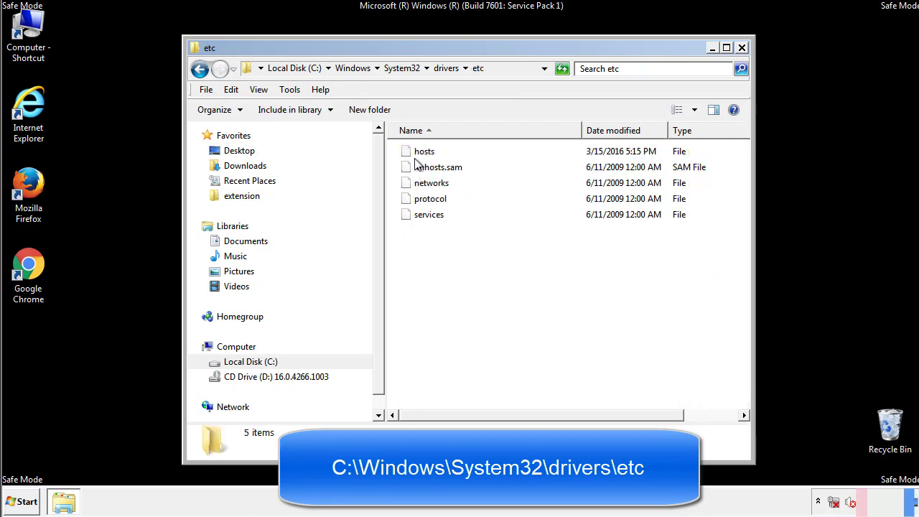
double_click(419, 153)
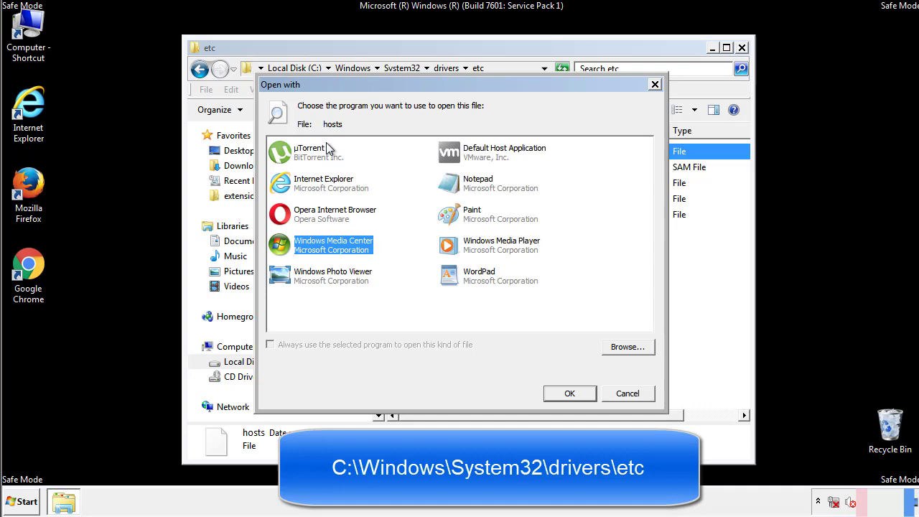
left_click(465, 187)
- Delete the four custom host entries at the bottom of the hosts file
left_click(568, 394)
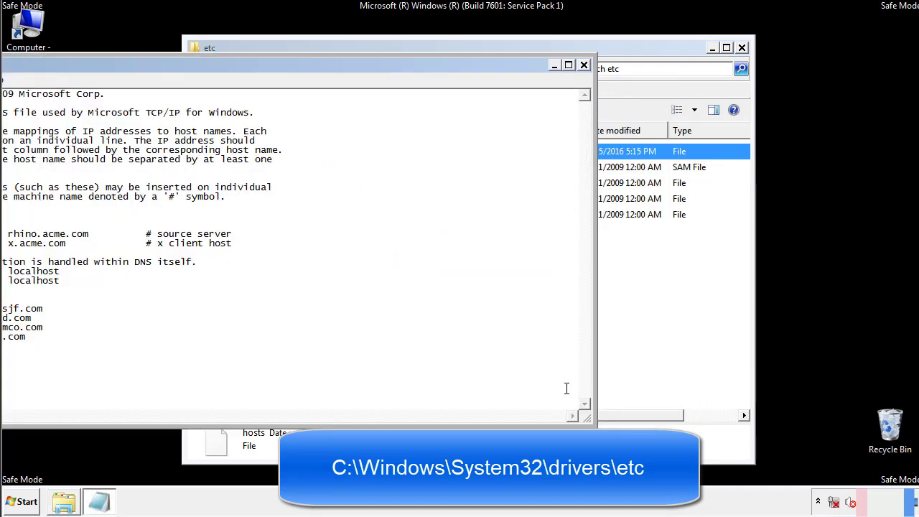
left_click_drag(375, 65, 585, 79)
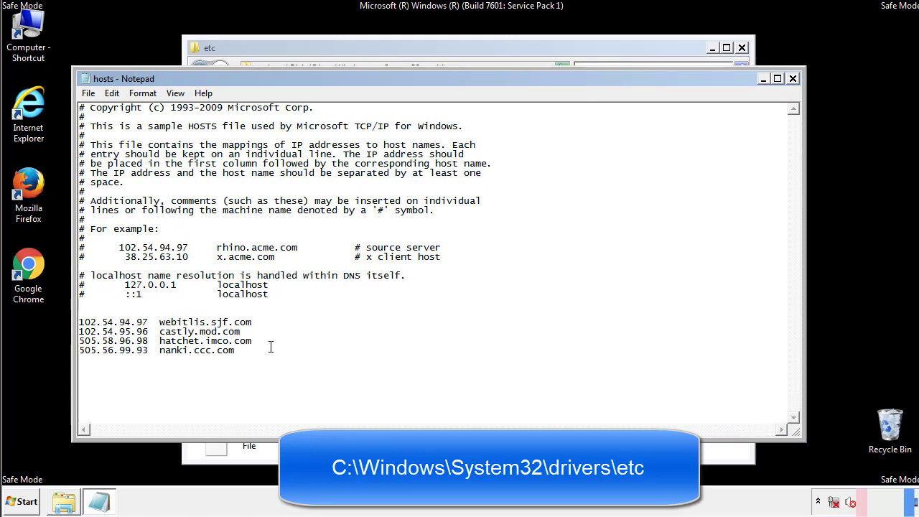
left_click_drag(257, 352, 79, 321)
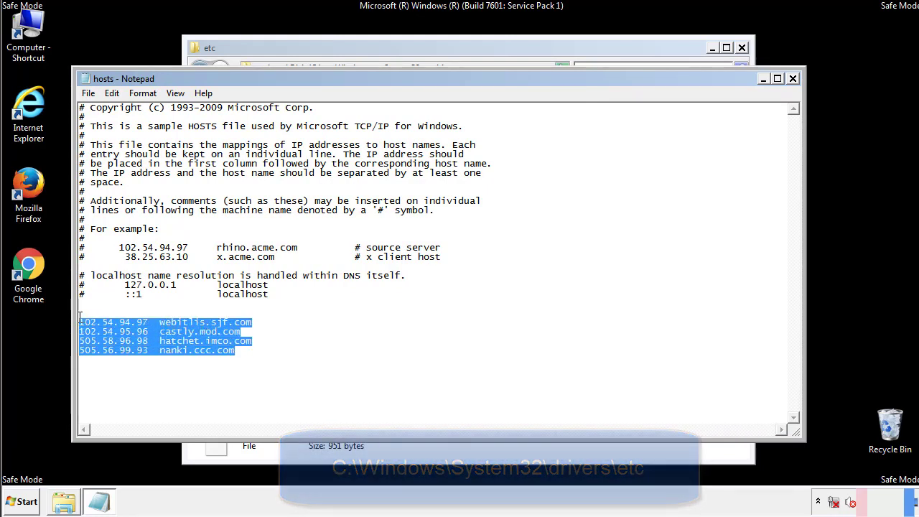
key("Delete")
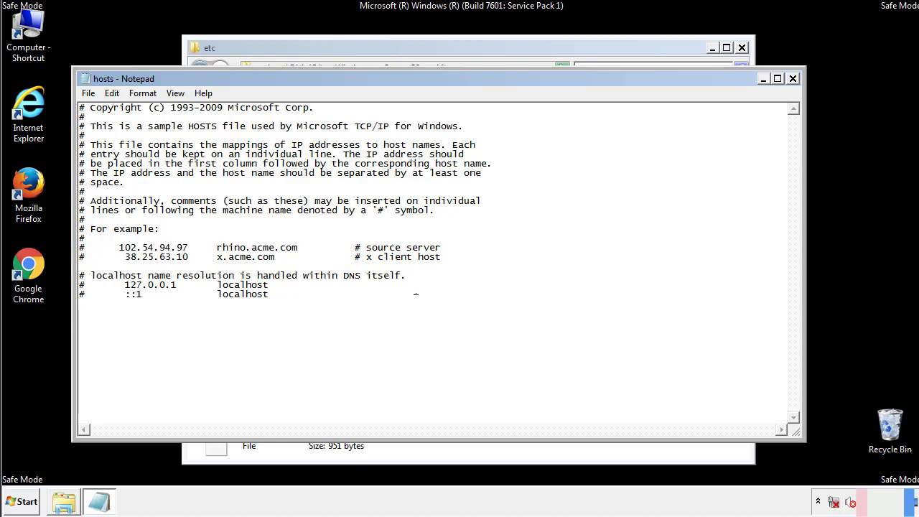
- Save hosts when closing Notepad and close the etc folder window
left_click(793, 79)
left_click(407, 263)
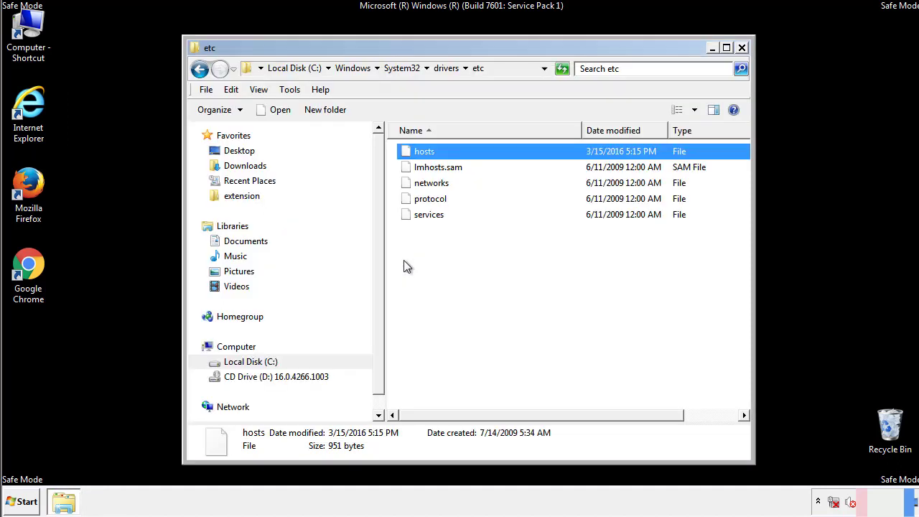
left_click(405, 263)
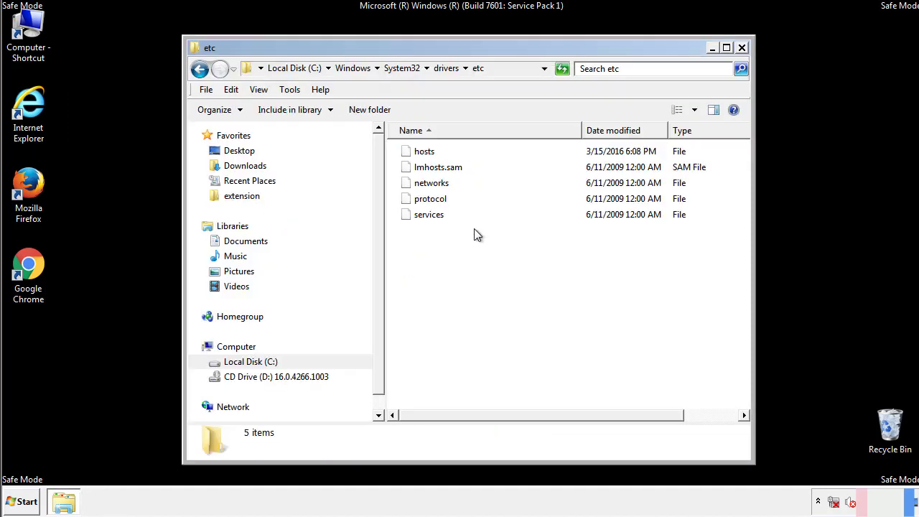
left_click(742, 47)
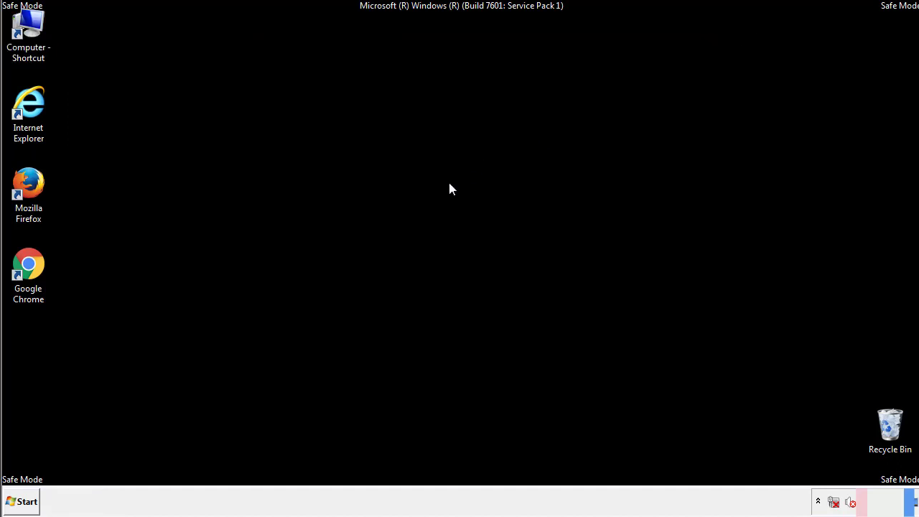
- Open the Startup folder from All Programs in an Explorer window
left_click(24, 502)
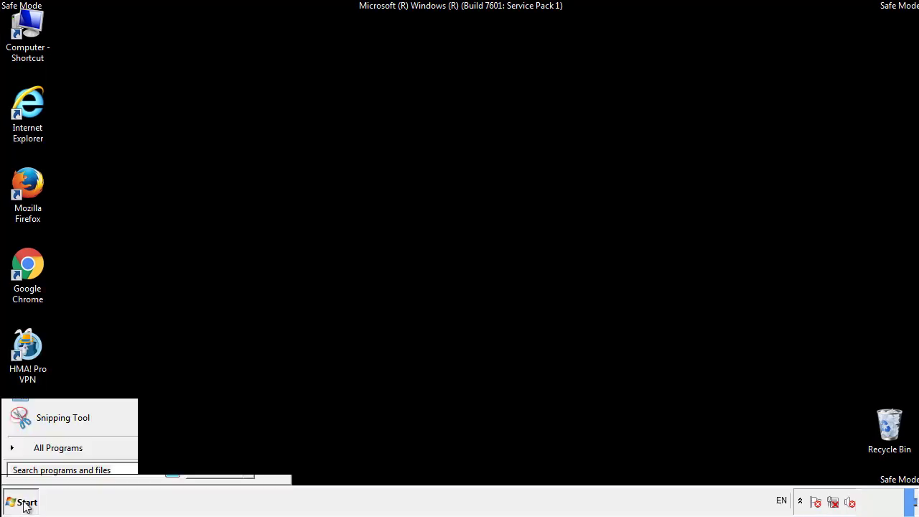
left_click(41, 453)
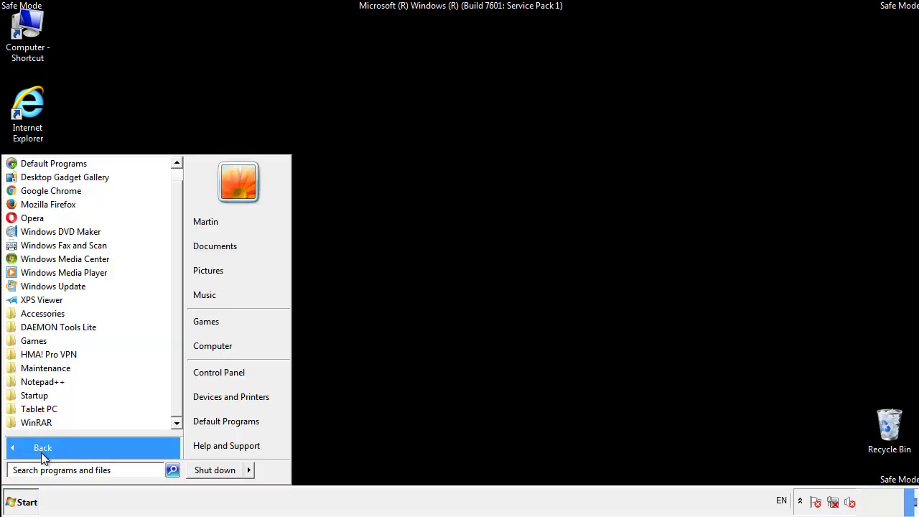
right_click(36, 399)
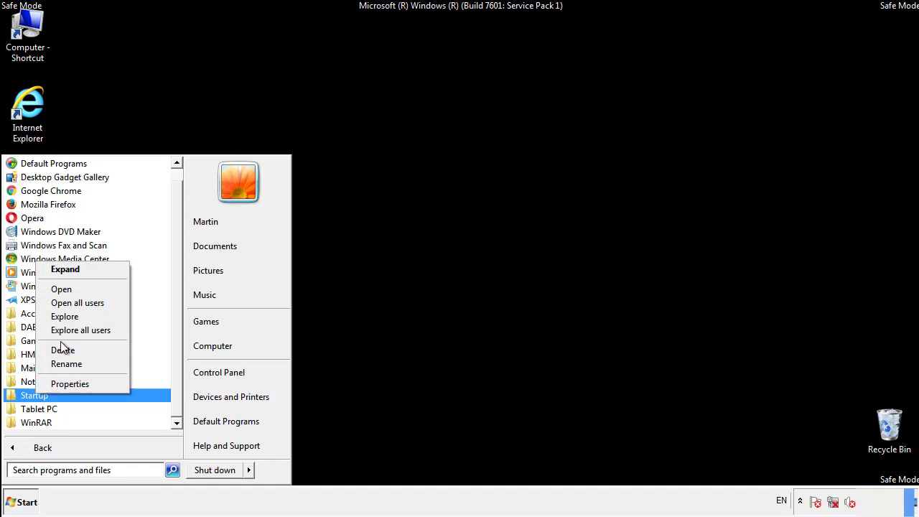
left_click(69, 289)
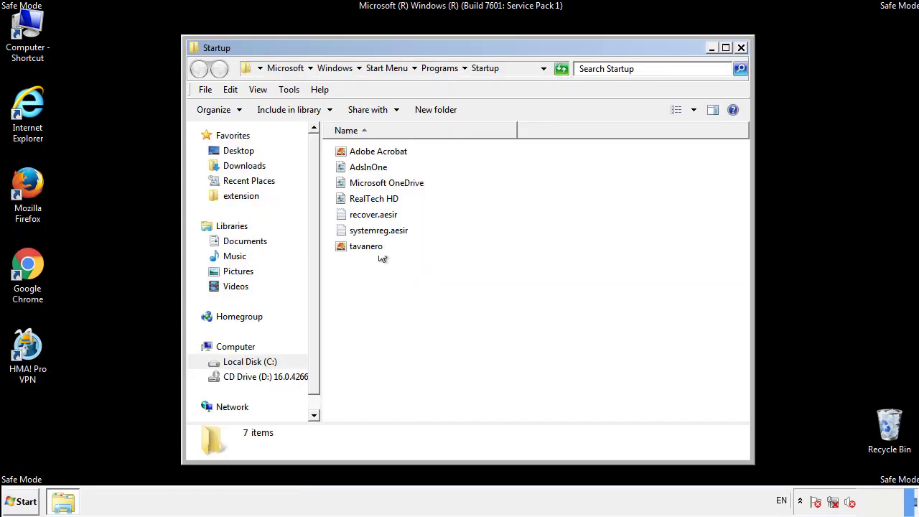
- Delete AdsInOne, recover.aesir, systemreg.aesir and tavanero from Startup, then close the folder
left_click(374, 171)
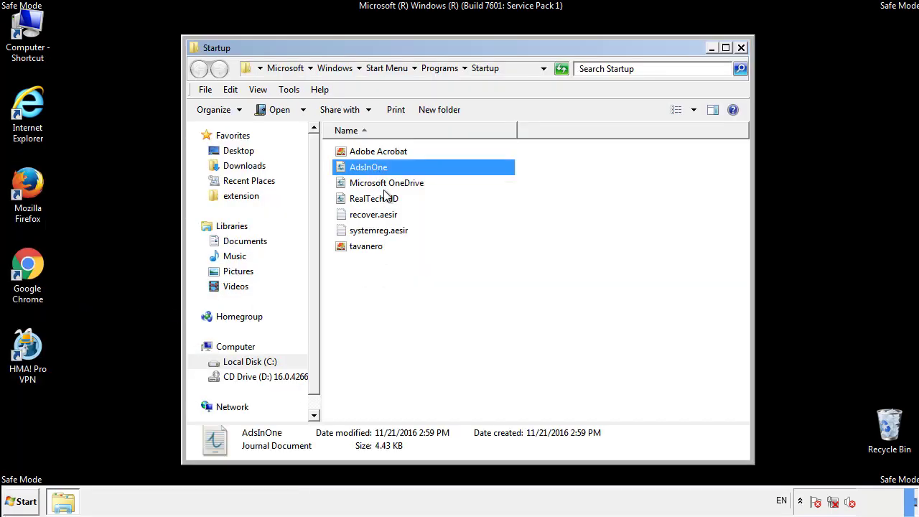
left_click(377, 214, "ctrl")
left_click(381, 230, "ctrl")
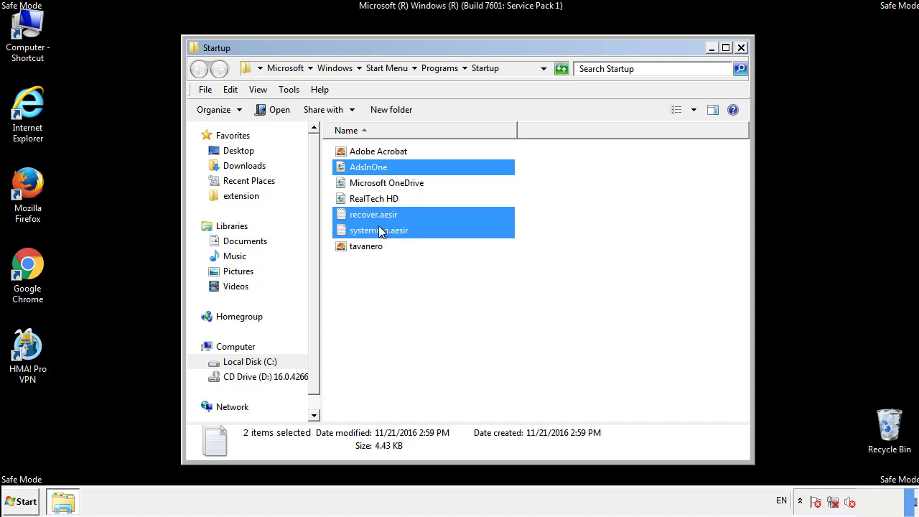
left_click(367, 245, "ctrl")
right_click(363, 247)
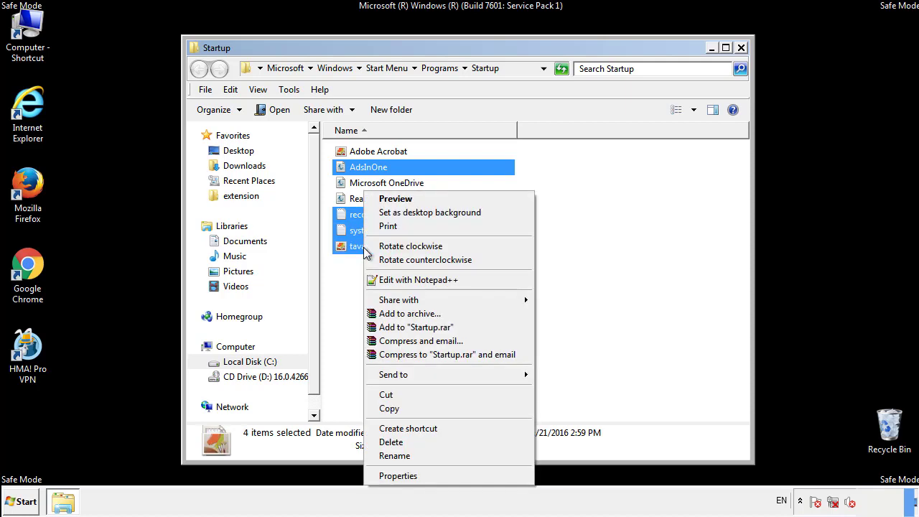
left_click(388, 442)
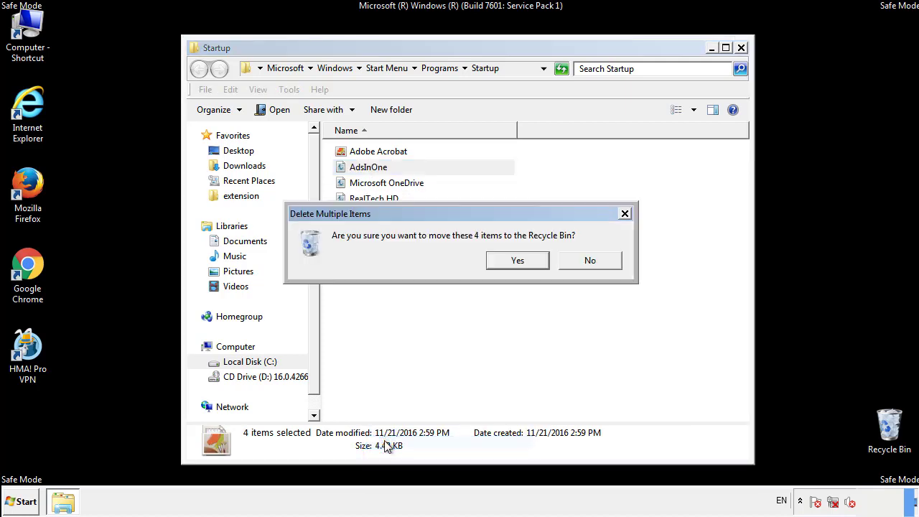
left_click(511, 261)
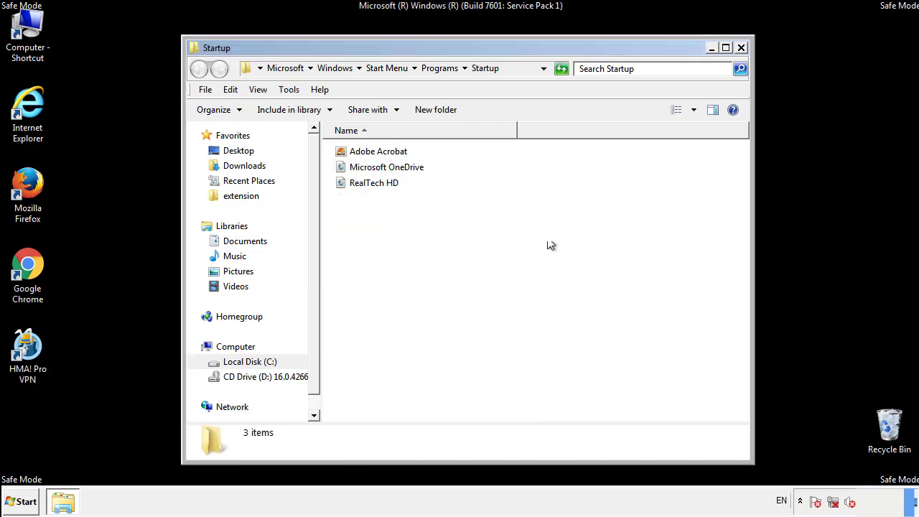
left_click(742, 50)
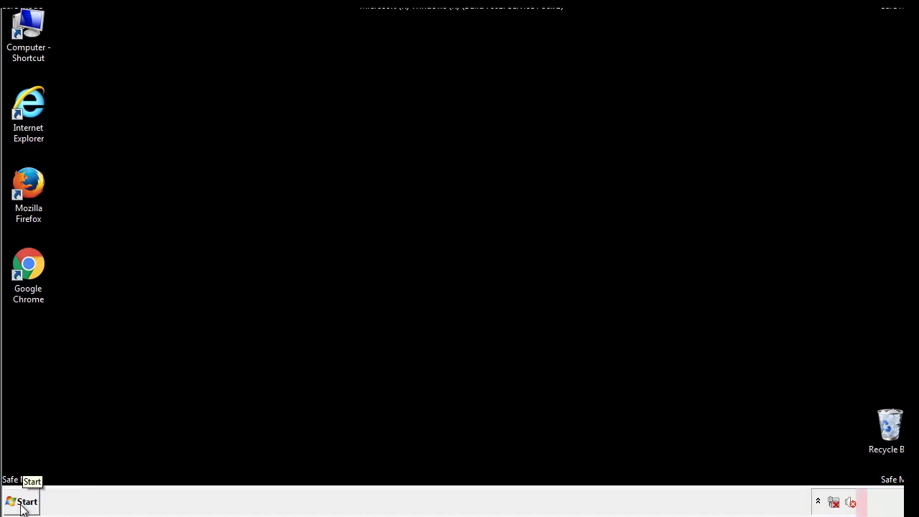
- Launch regedit and expand HKEY_LOCAL_MACHINE and its SOFTWARE key
left_click(21, 507)
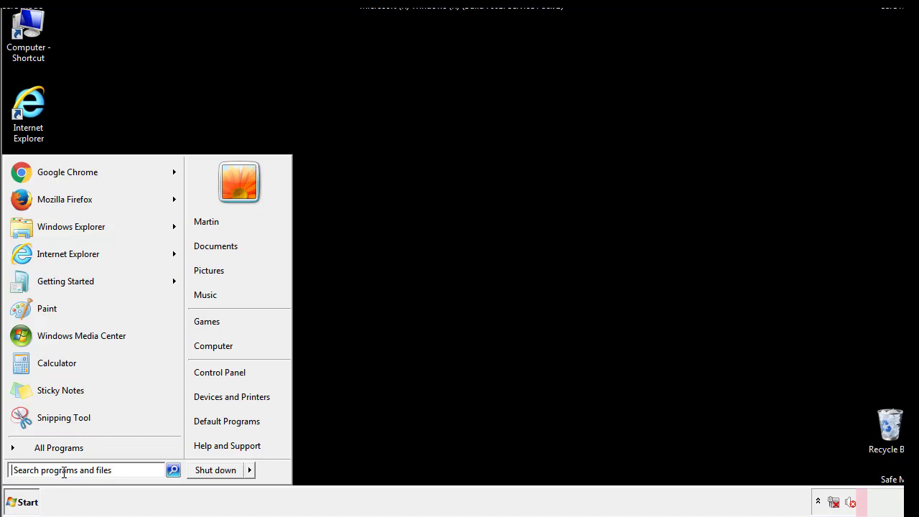
type("reged")
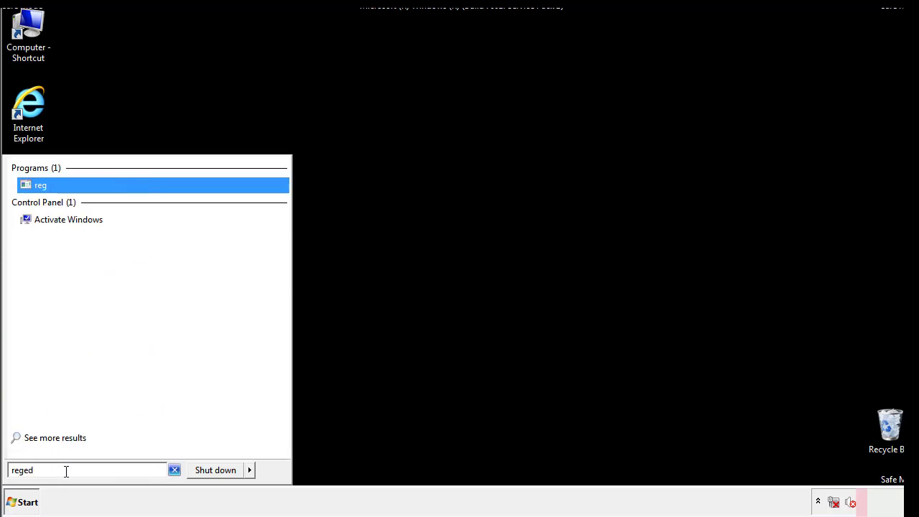
type("it")
key("Return")
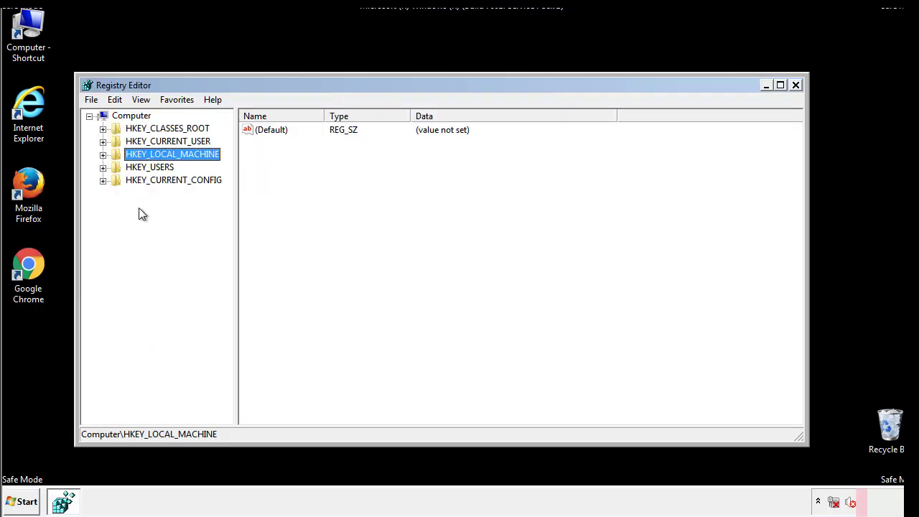
left_click(102, 155)
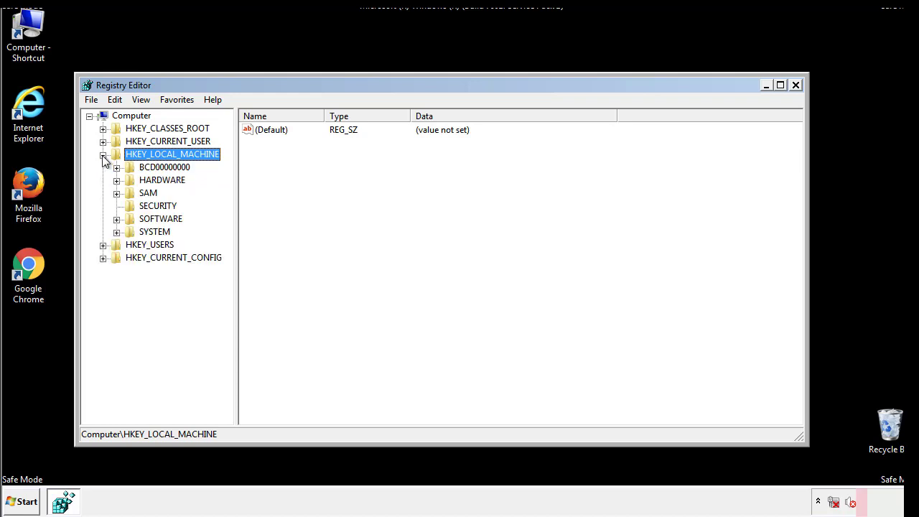
left_click(116, 220)
left_click_drag(226, 211, 227, 239)
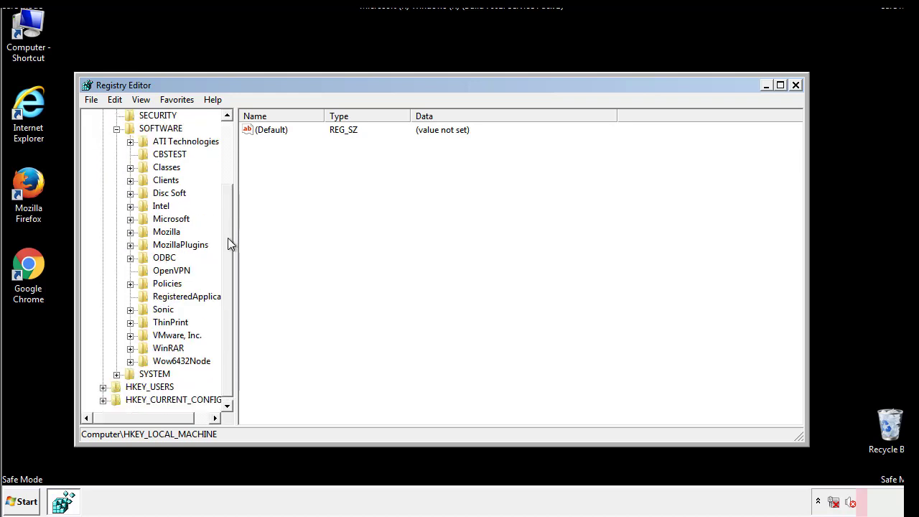
- Expand Microsoft, Windows and CurrentVersion under HKLM\SOFTWARE
left_click(130, 220)
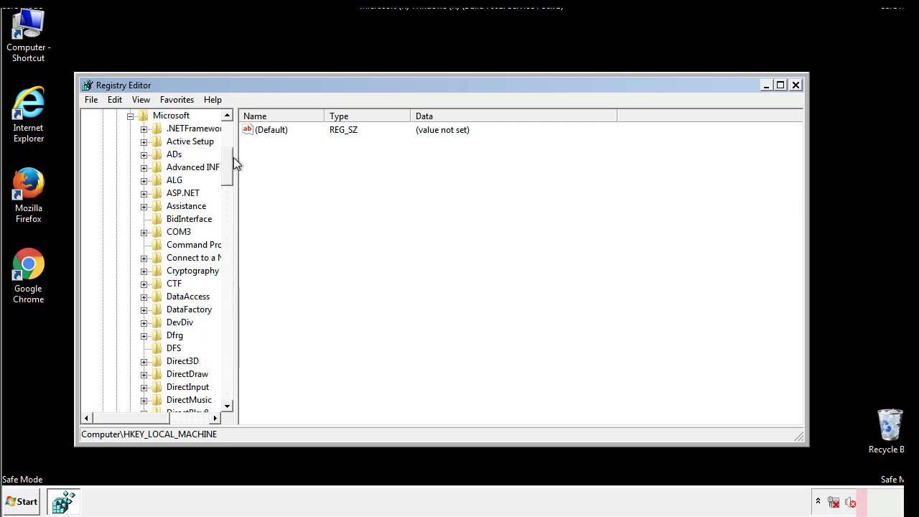
mouse_move(227, 176)
left_mouse_down()
mouse_move(227, 379)
mouse_move(226, 368)
left_mouse_up()
left_click(145, 220)
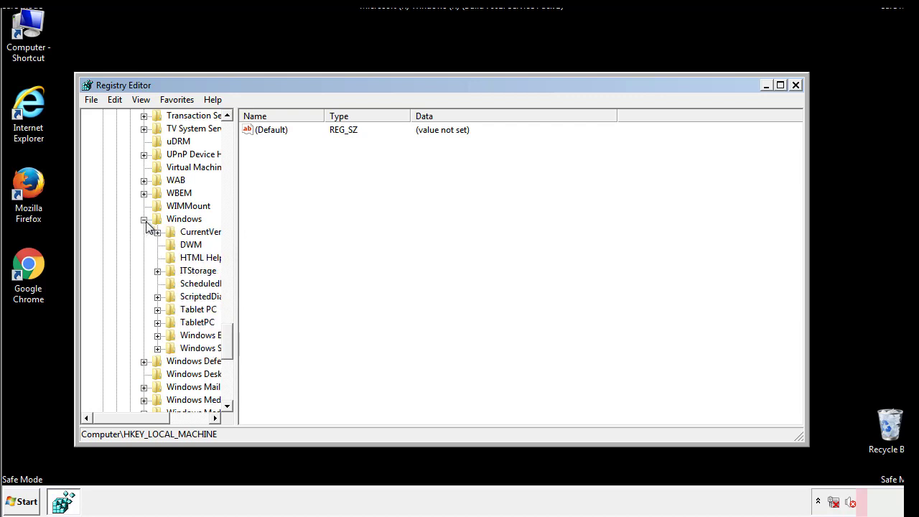
left_click_drag(127, 420, 146, 421)
left_click(119, 232)
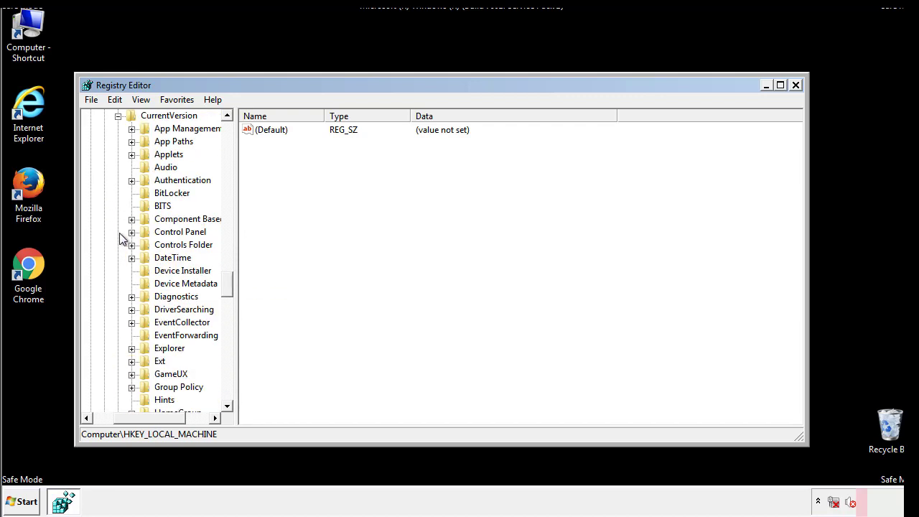
mouse_move(234, 284)
left_mouse_down()
mouse_move(230, 349)
mouse_move(228, 332)
left_mouse_up()
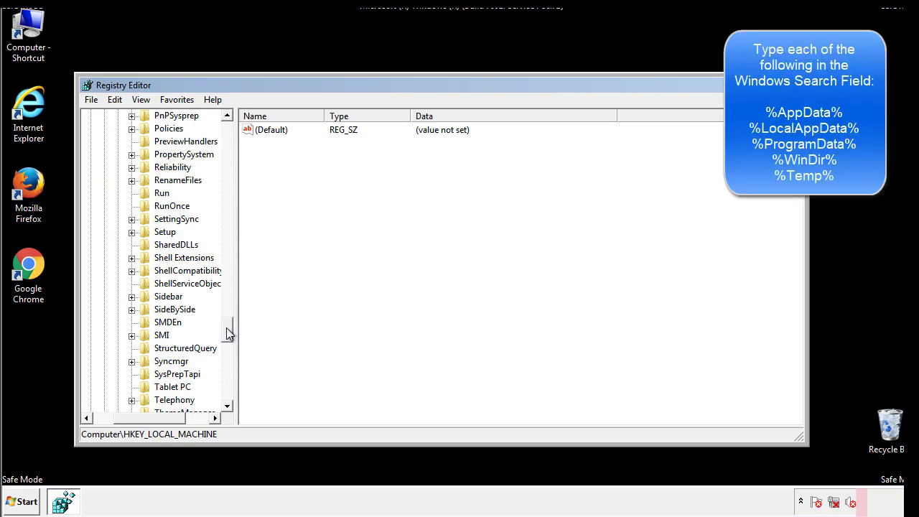
- Delete the tappi.loc value from the HKLM Run key and scroll the tree back up
left_click(150, 194)
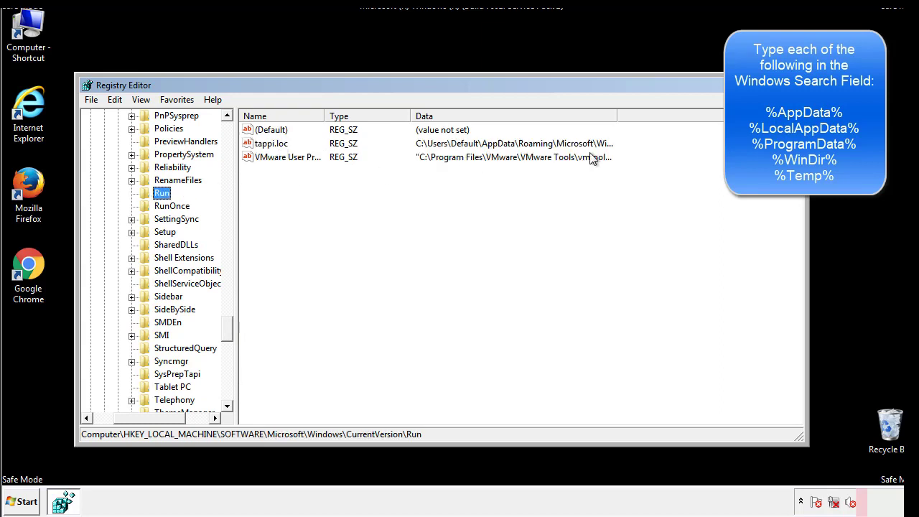
left_click(273, 148)
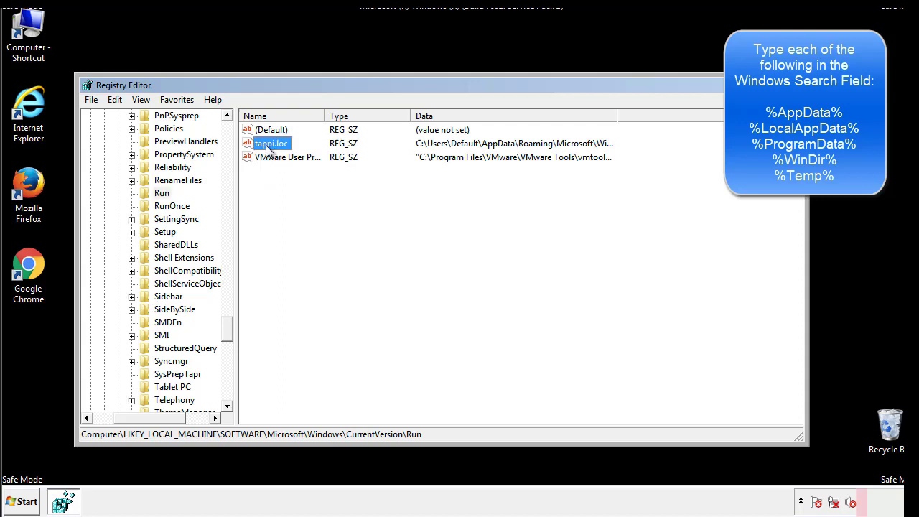
right_click(267, 147)
left_click(288, 187)
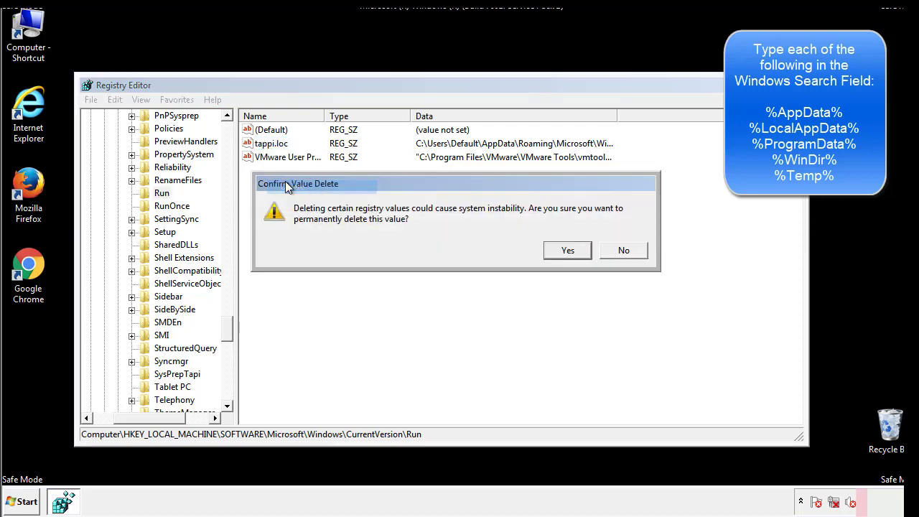
left_click(559, 252)
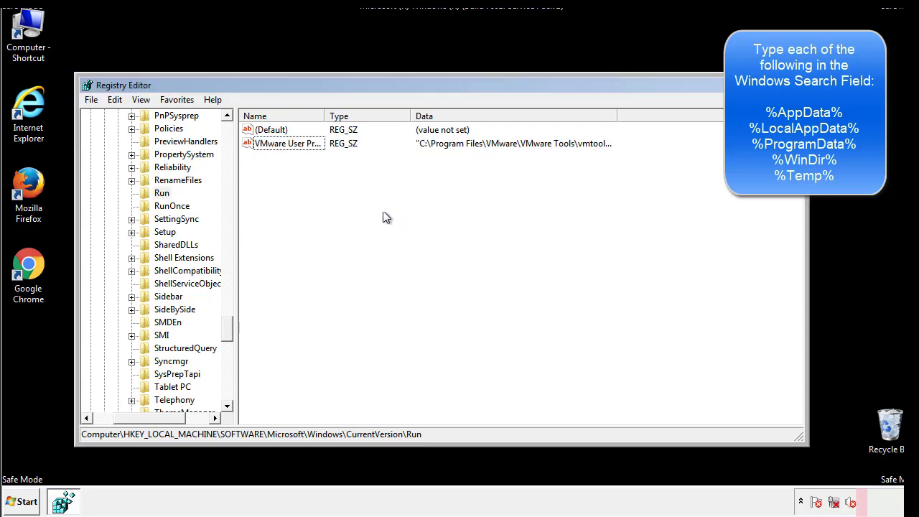
left_click_drag(229, 324, 227, 393)
left_click_drag(155, 422, 115, 424)
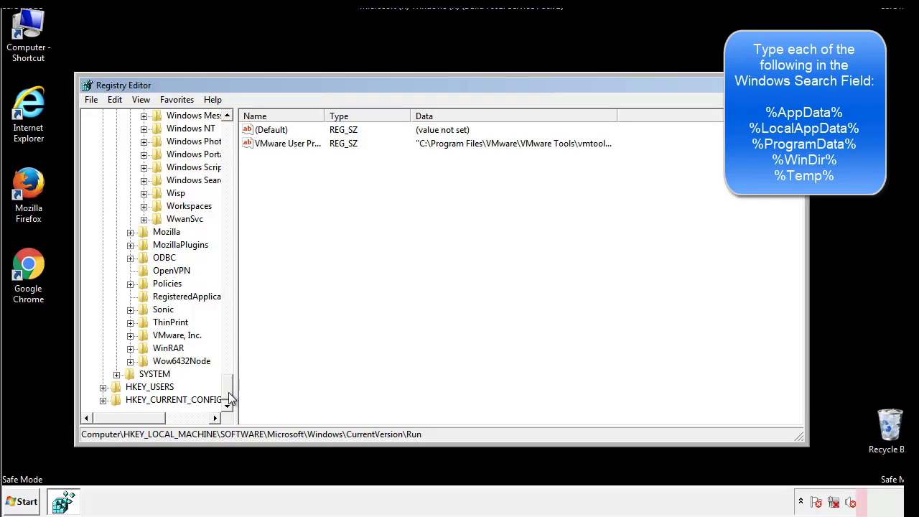
left_click_drag(227, 392, 234, 136)
- Collapse HKLM and expand HKEY_CURRENT_USER's Software and Microsoft keys
left_click(103, 155)
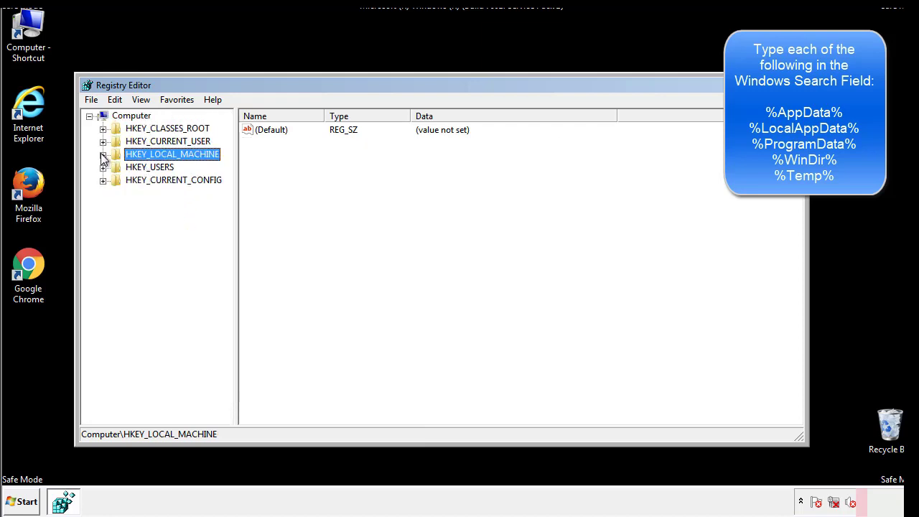
left_click(103, 141)
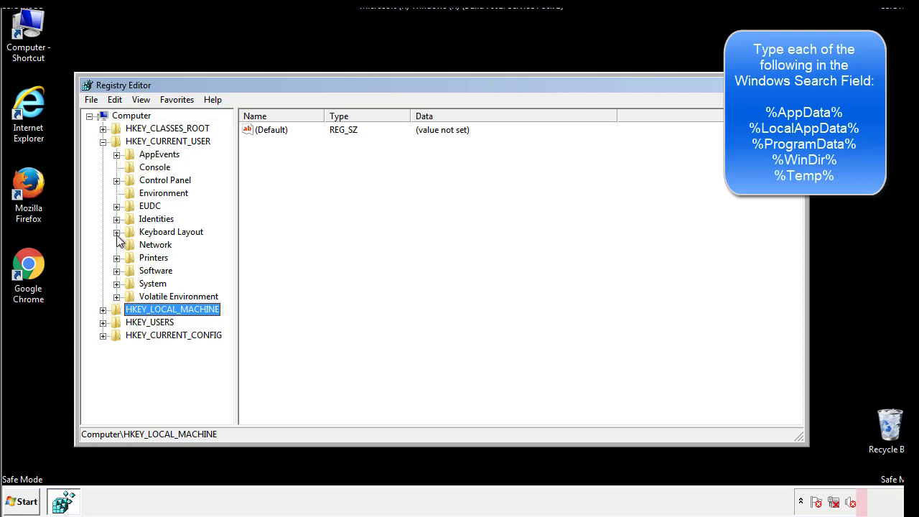
left_click(117, 271)
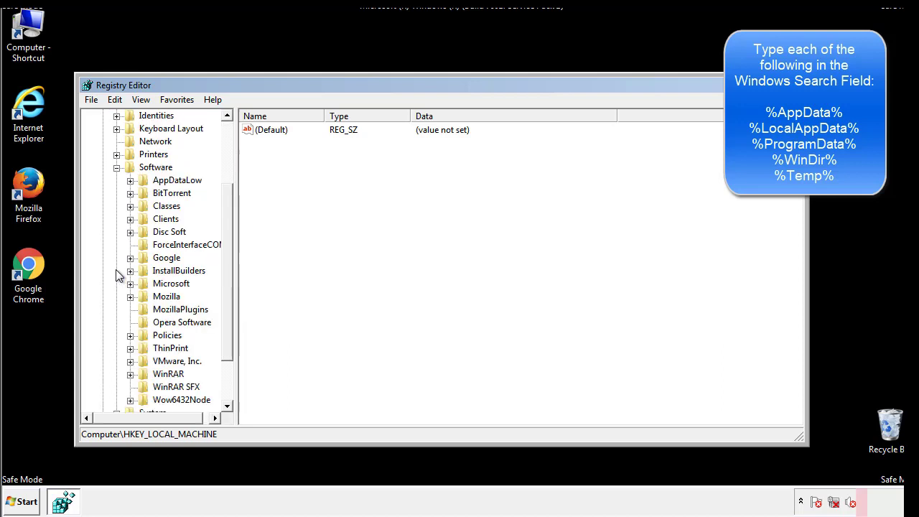
left_click_drag(225, 261, 226, 274)
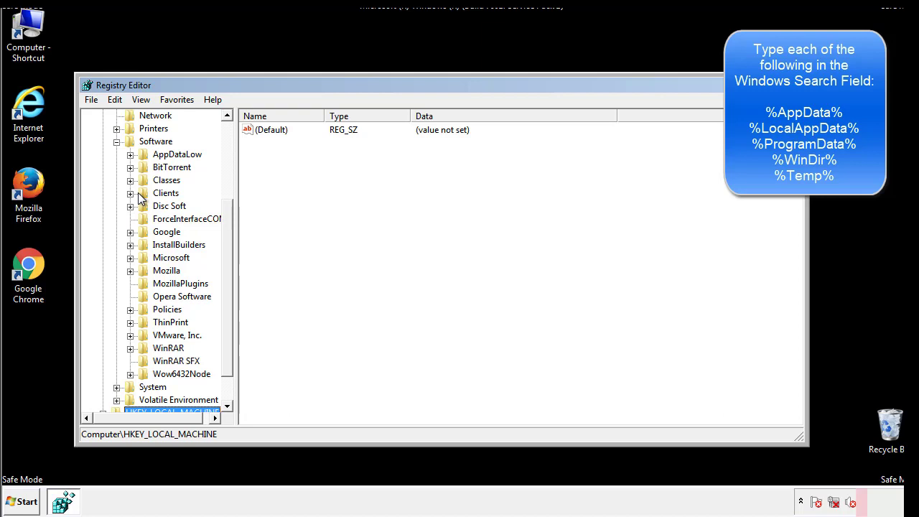
left_click(130, 258)
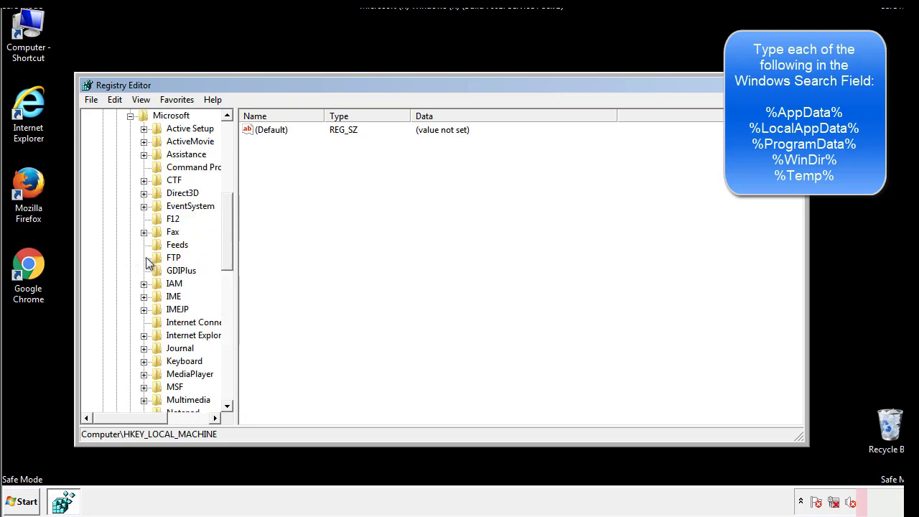
left_click_drag(226, 210, 229, 304)
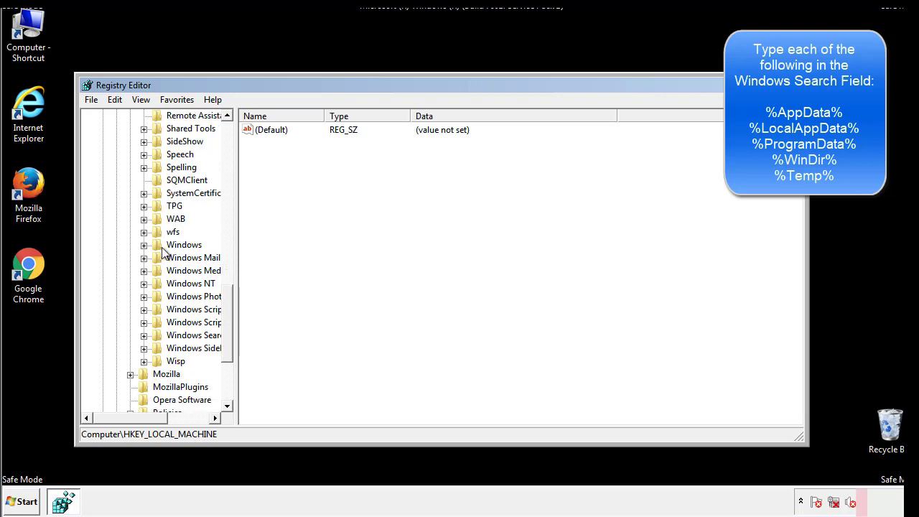
- Open HKCU's CurrentVersion Run key and inspect its default and DAEMON Tools values
left_click(144, 245)
left_click(158, 259)
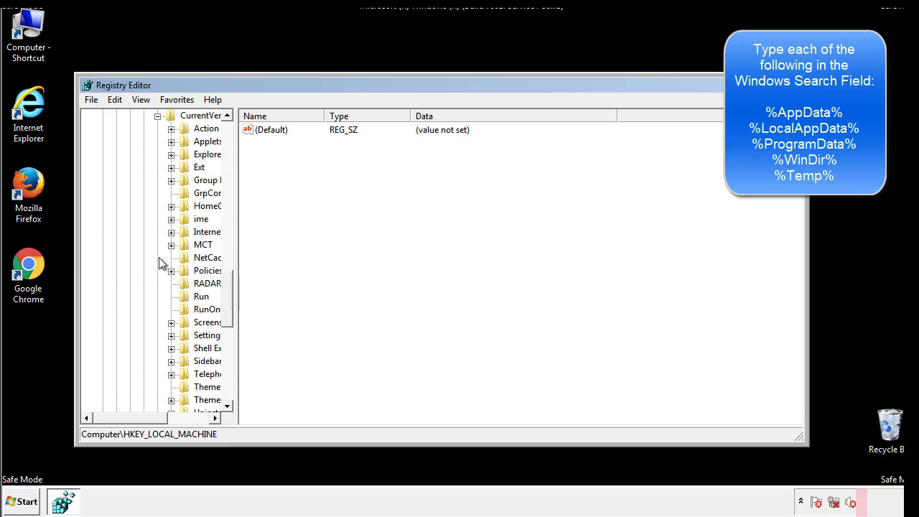
left_click_drag(139, 421, 161, 418)
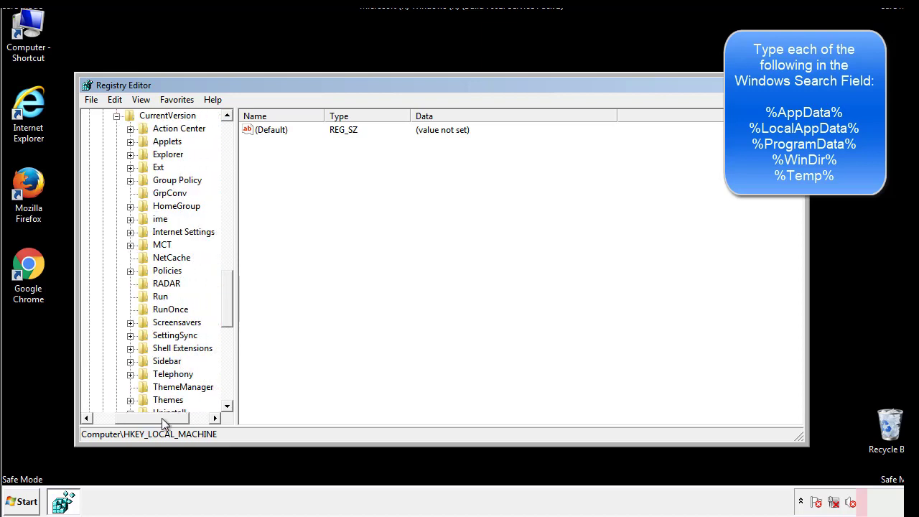
left_click(158, 294)
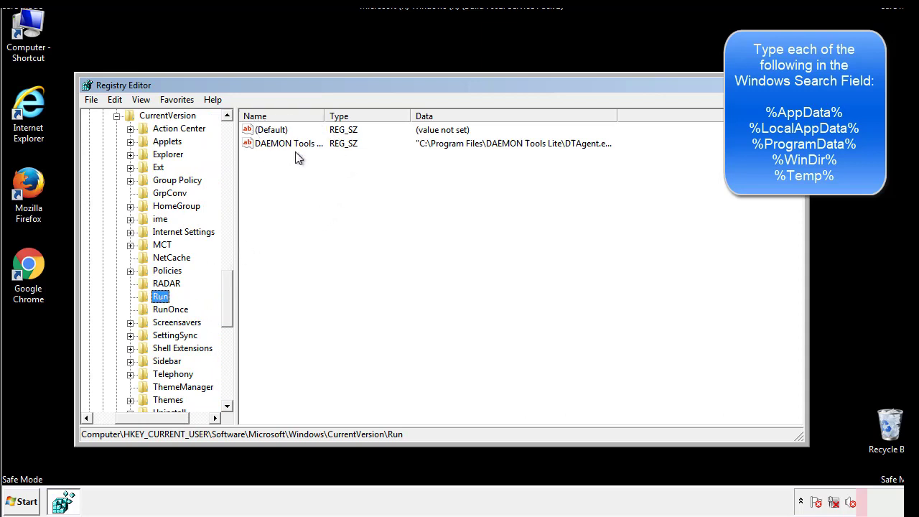
left_click(392, 166)
- Scroll the registry tree back and collapse the HKCU Windows key
left_click(152, 416)
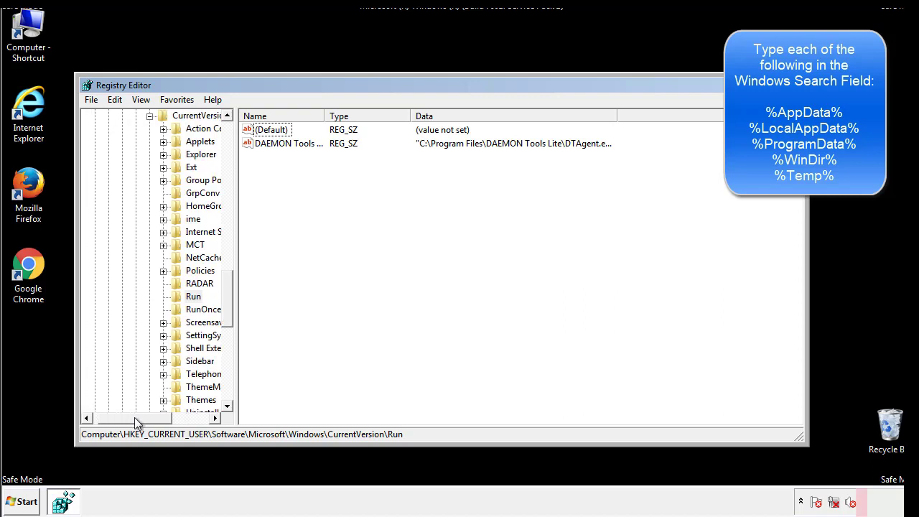
left_click_drag(135, 418, 233, 371)
left_click_drag(233, 312, 227, 300)
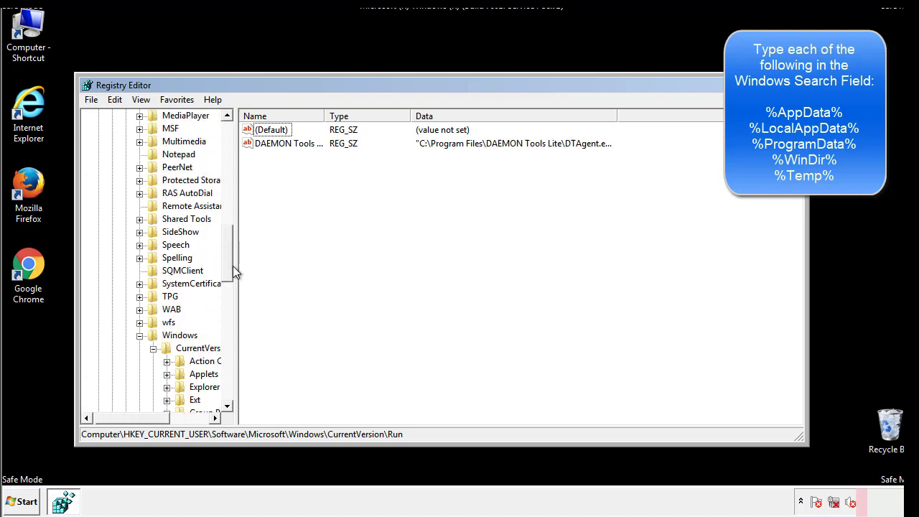
left_click(139, 336)
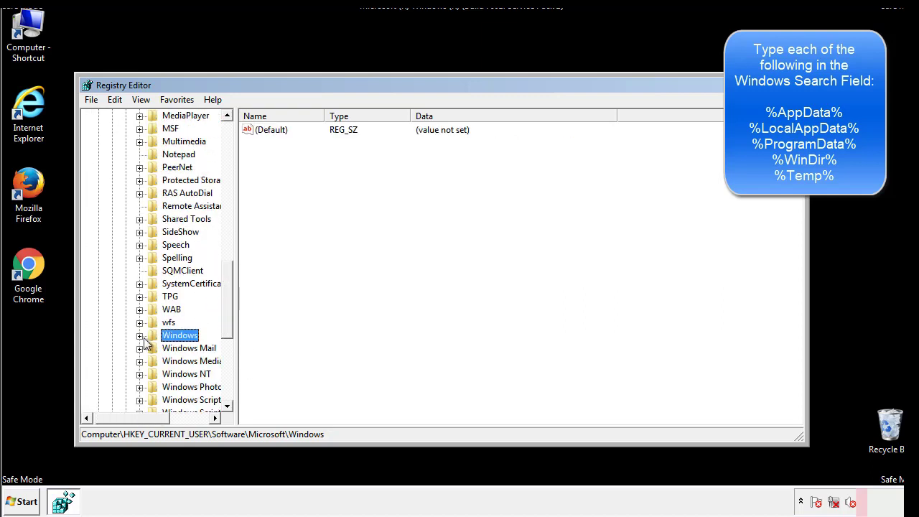
left_click_drag(230, 319, 231, 178)
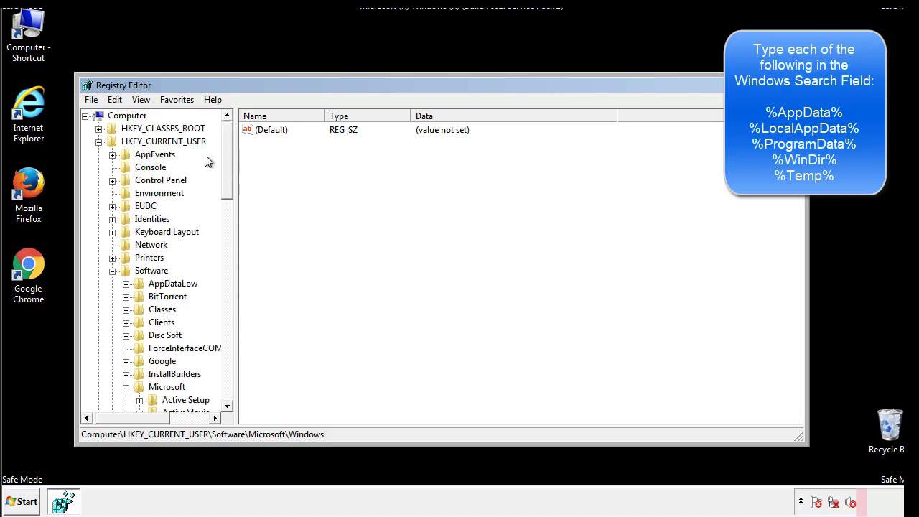
- Search the registry for %tem to reach the VolumeCaches\Temporary Files key
left_click(115, 100)
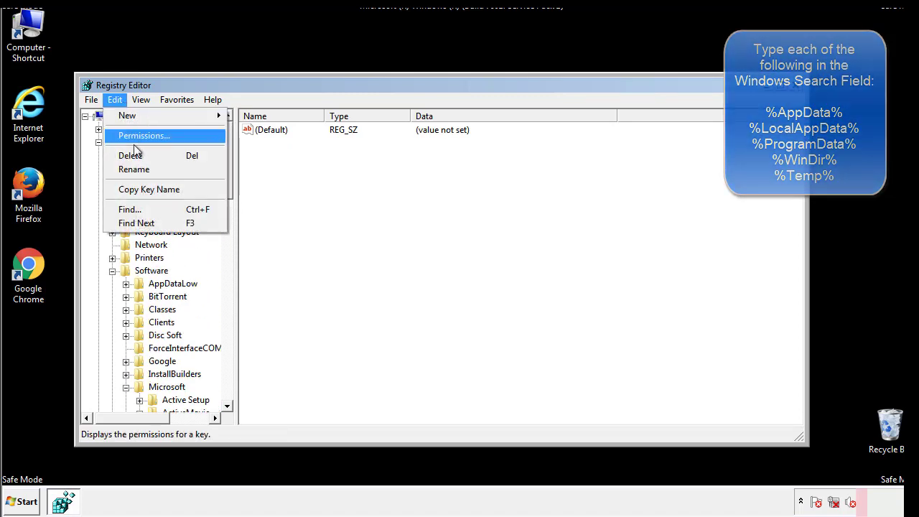
left_click(130, 209)
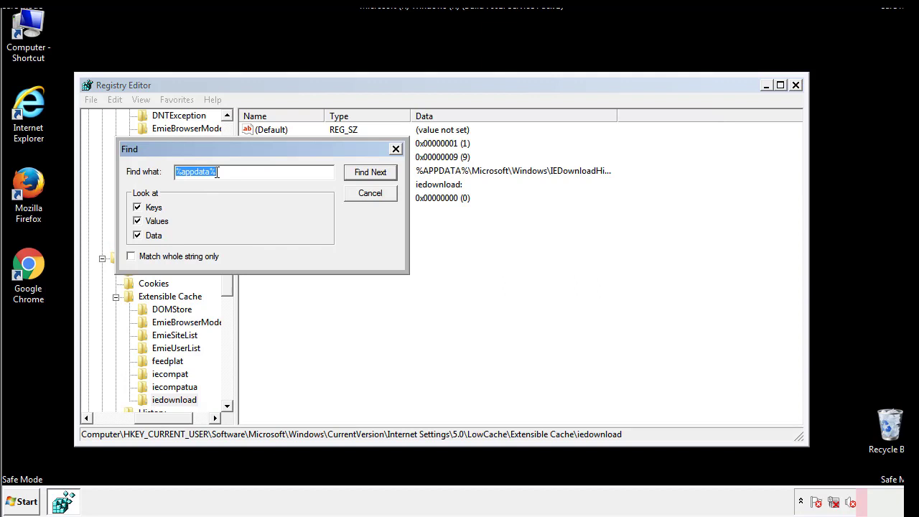
type("%t")
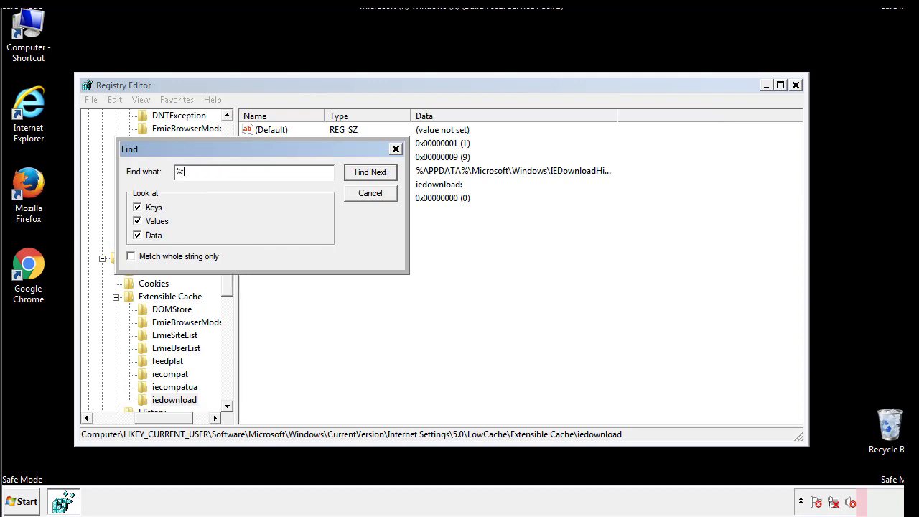
type("emp%")
key("Return")
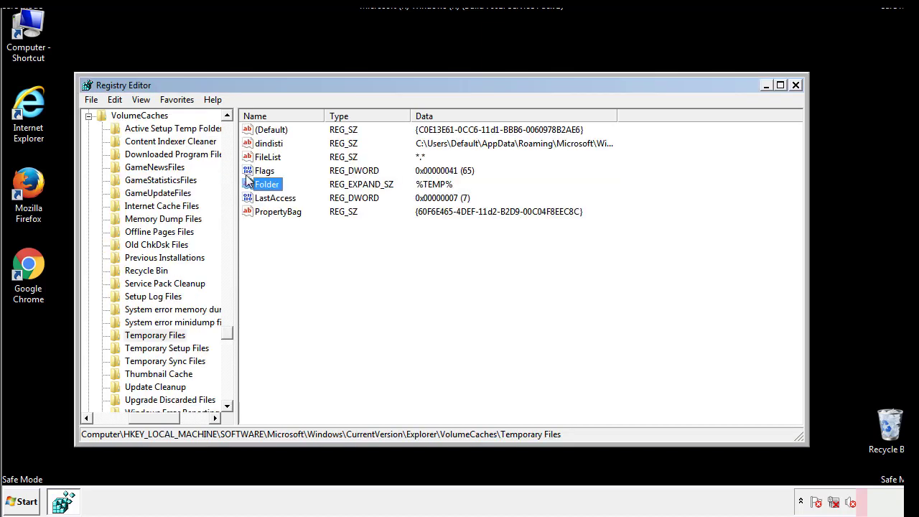
- Select all values in Temporary Files and delete them
left_click(377, 251)
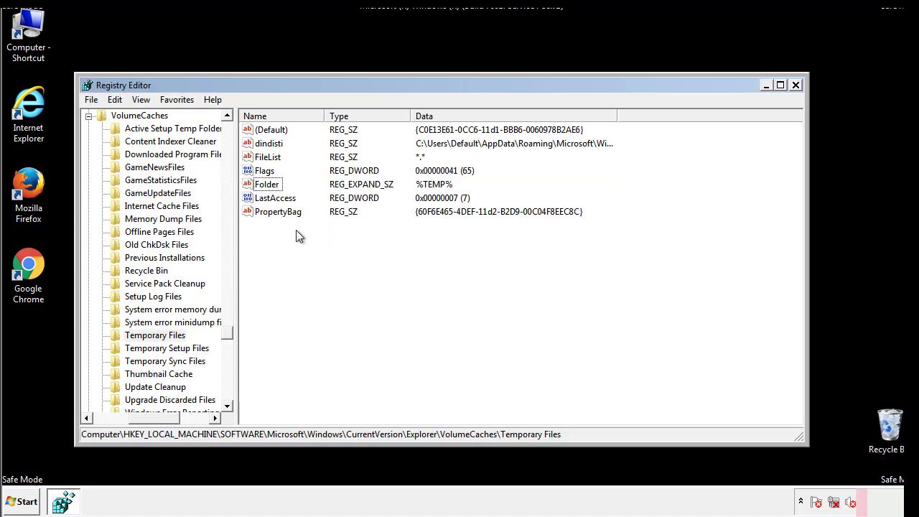
mouse_move(296, 234)
left_mouse_down()
mouse_move(271, 206)
mouse_move(259, 129)
left_mouse_up()
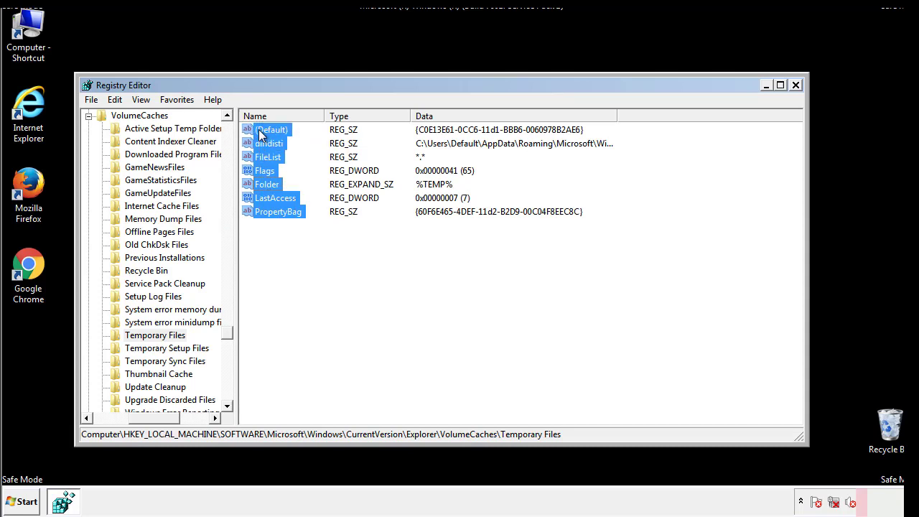
right_click(259, 129)
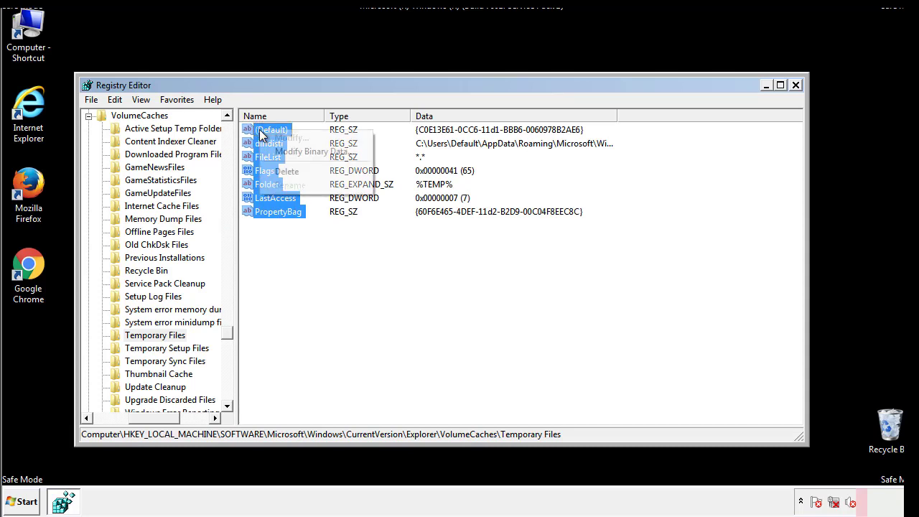
left_click(286, 171)
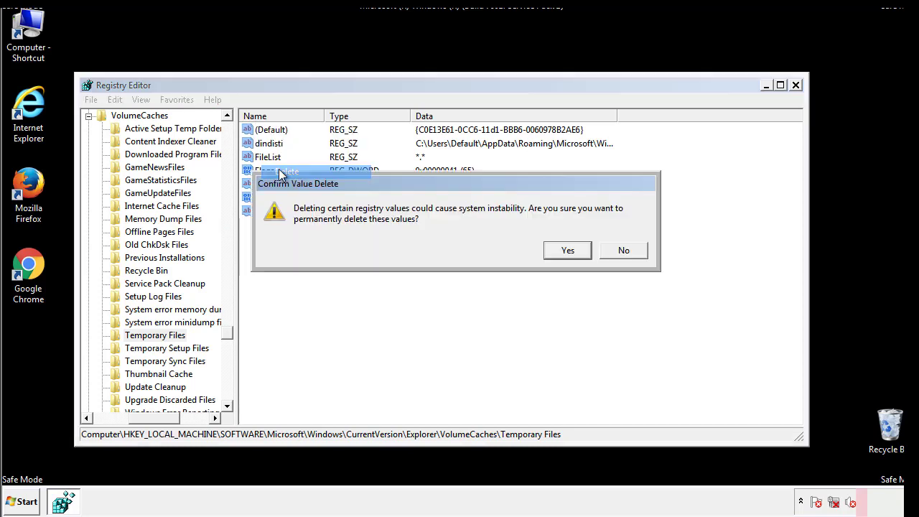
left_click(583, 250)
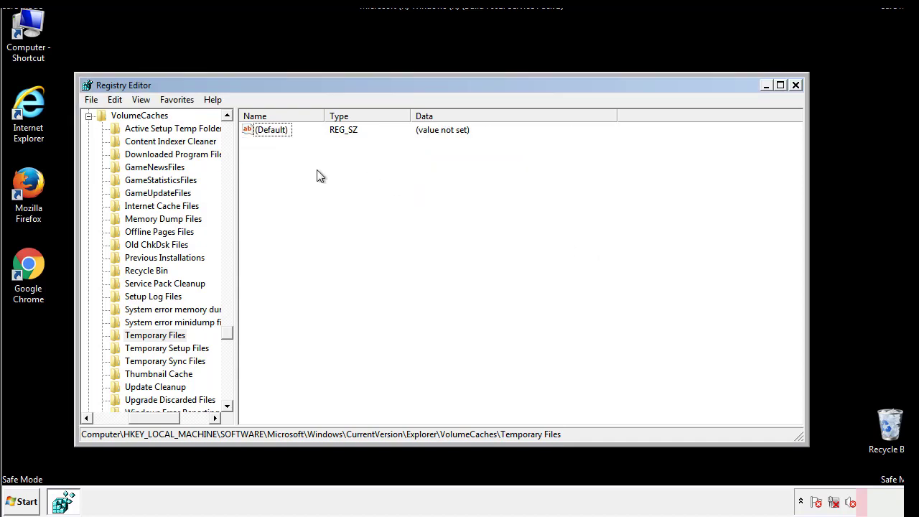
- Close Registry Editor and launch msconfig from the Start search
left_click(797, 86)
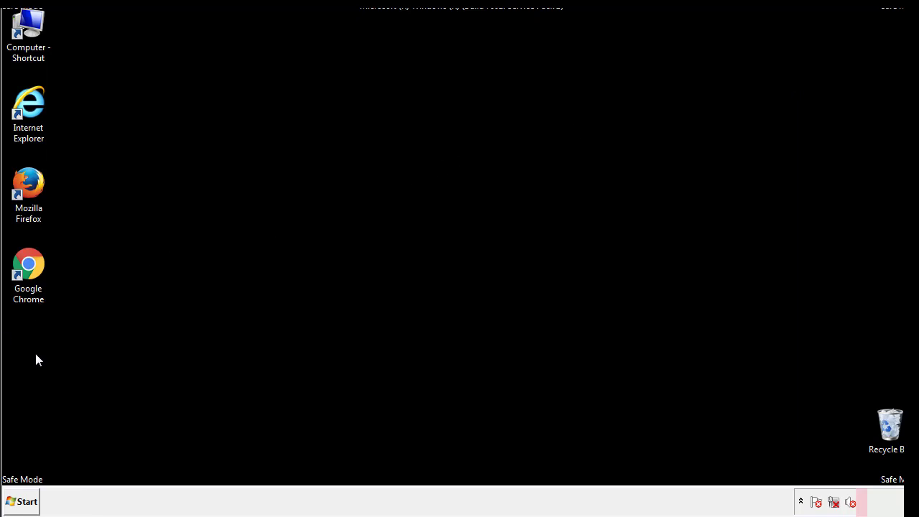
left_click(22, 506)
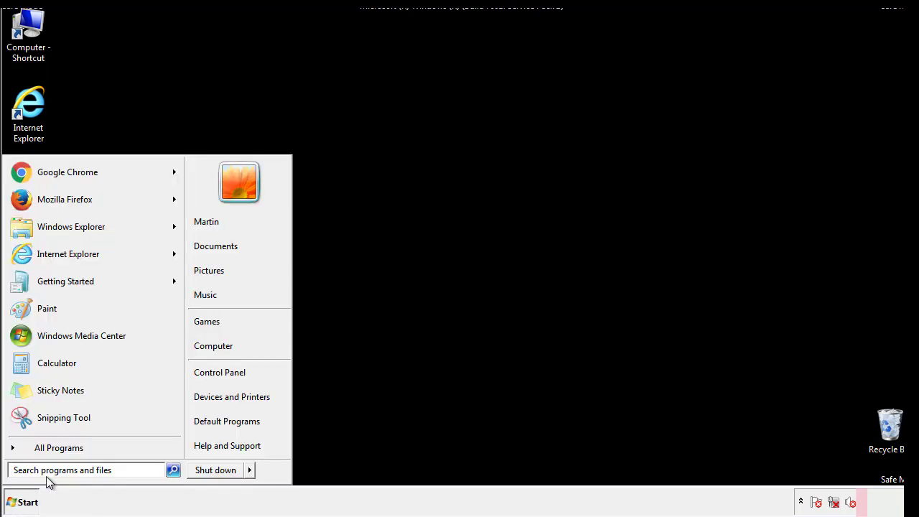
type("mscon")
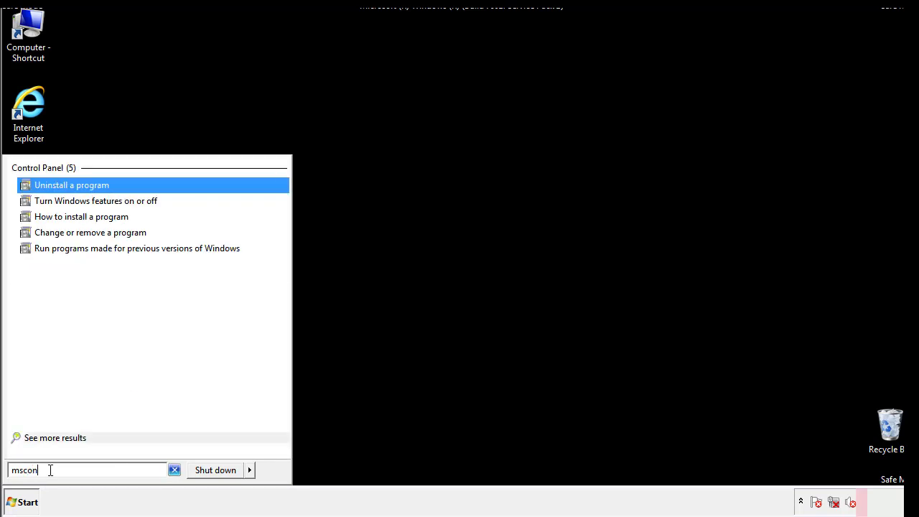
type("fig")
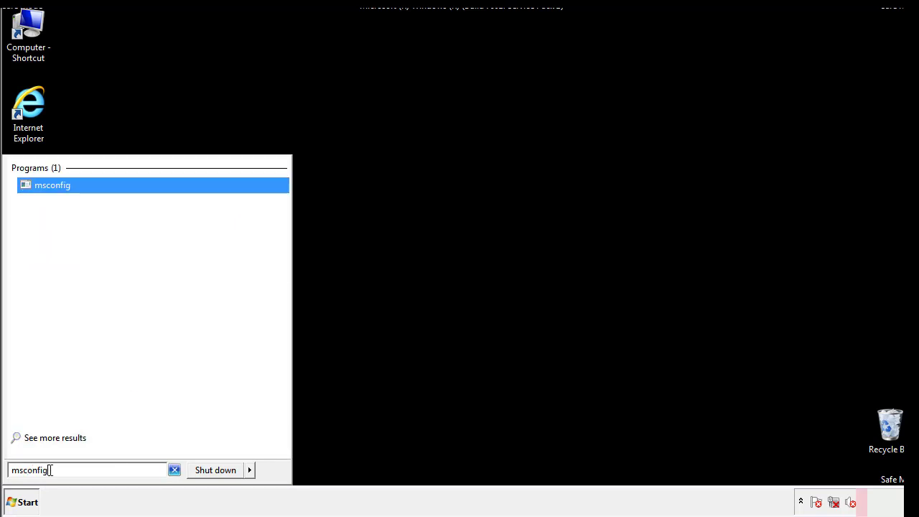
key("Return")
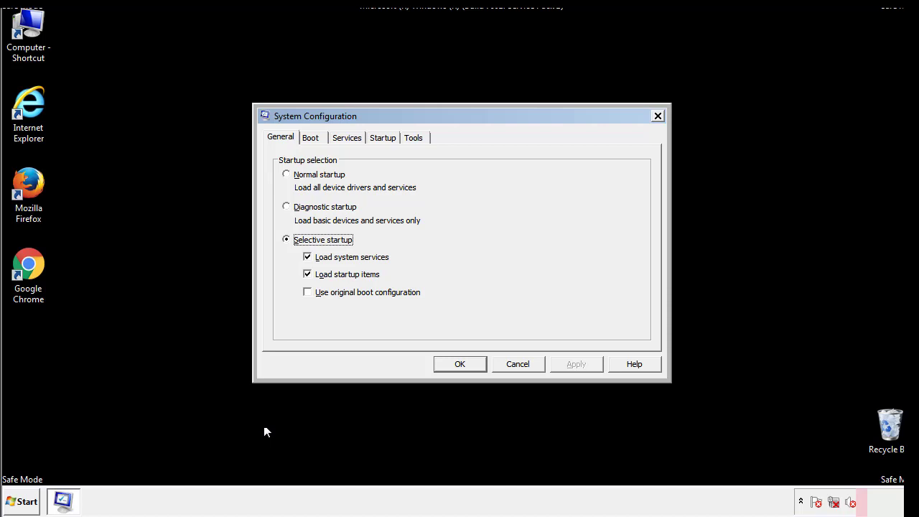
- Uncheck Safe boot on the Boot tab, apply and confirm, then restart the computer immediately
left_click(313, 138)
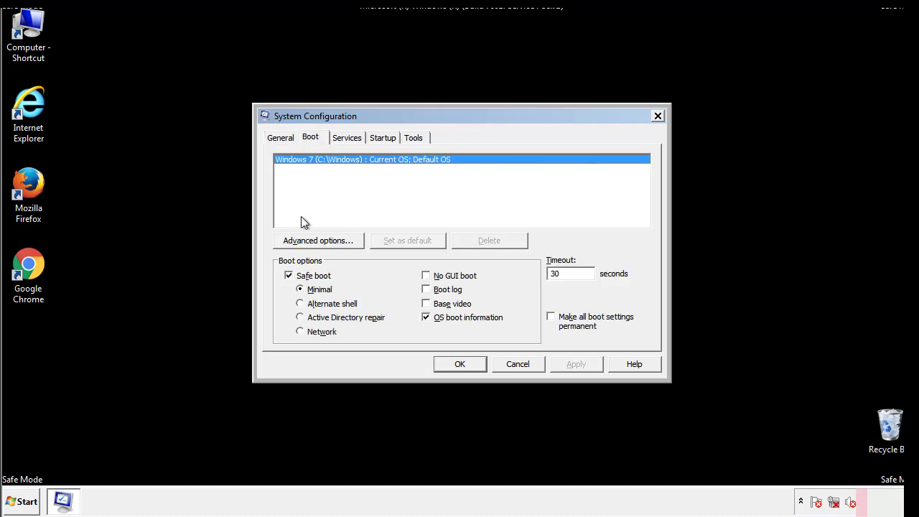
left_click(291, 275)
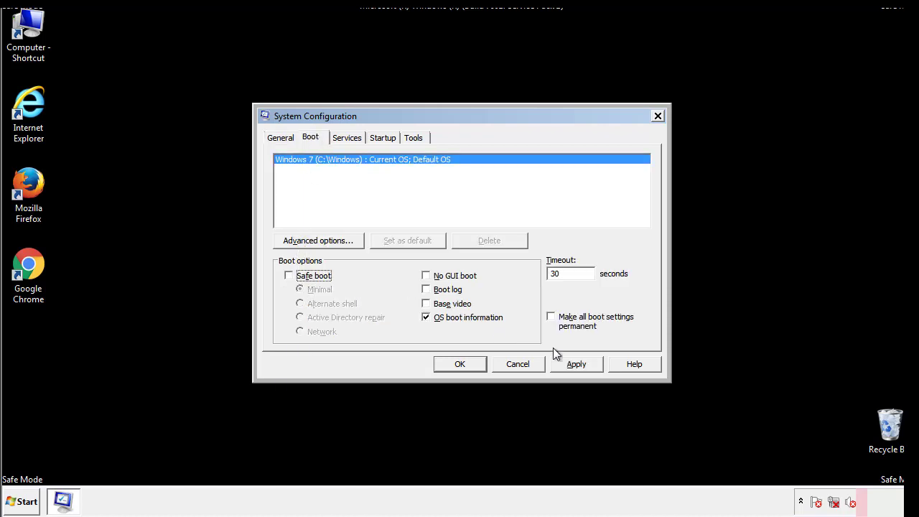
left_click(578, 364)
left_click(458, 364)
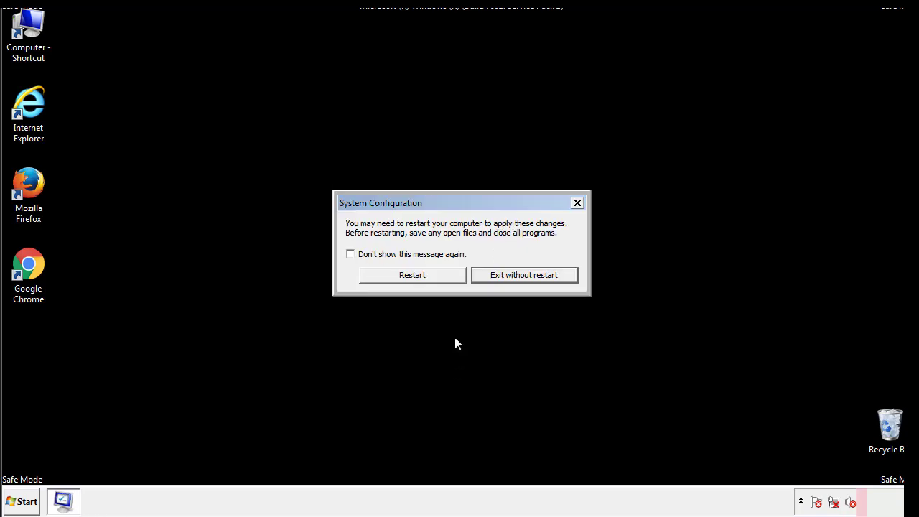
left_click(425, 280)
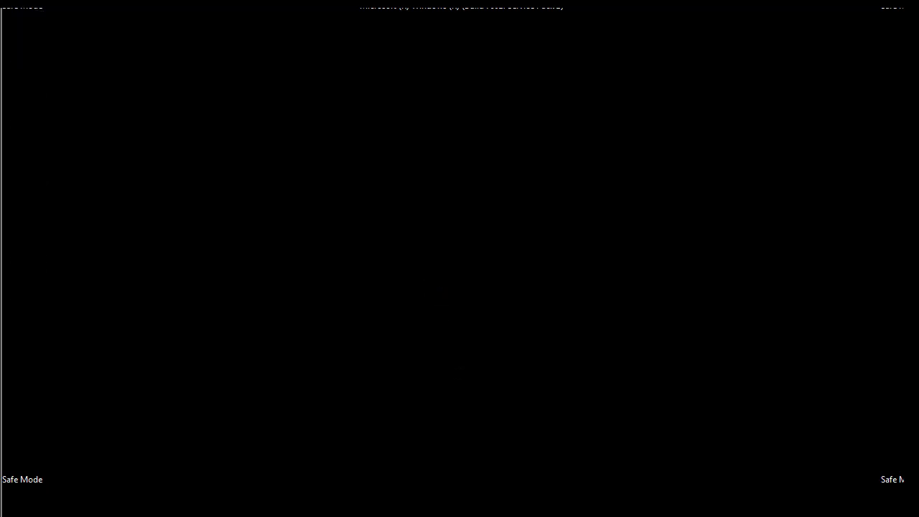